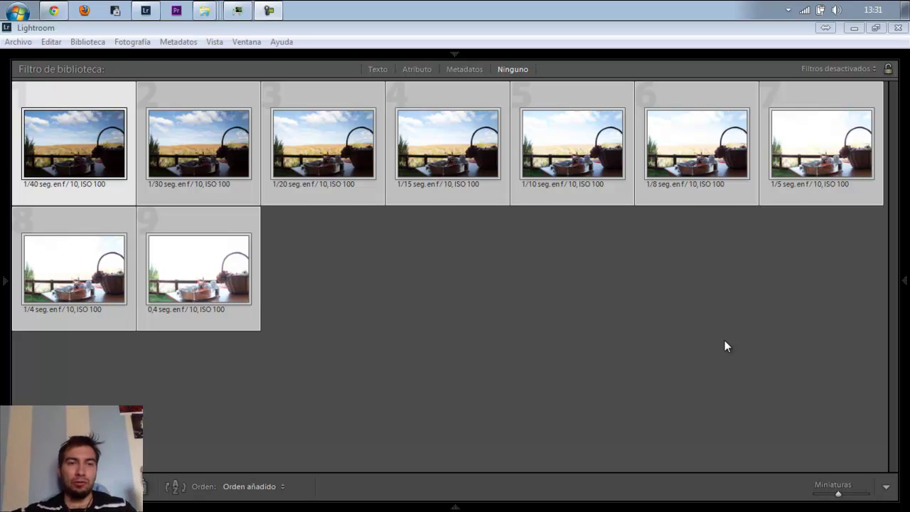
Deselect all nine bracketed terrace exposures in the Library grid
left_click(724, 340)
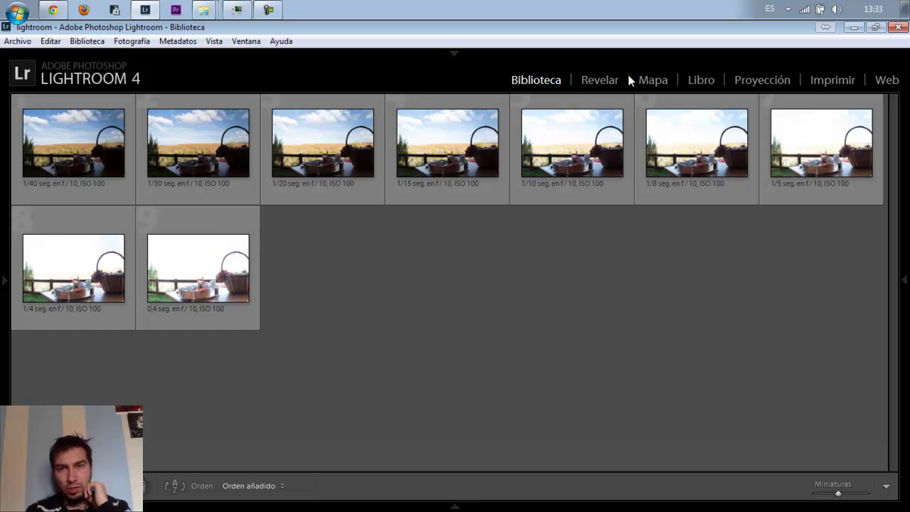
In Develop, select all nine exposures and make the brightest, IMG_0593.CR2, the active photo
left_click(608, 82)
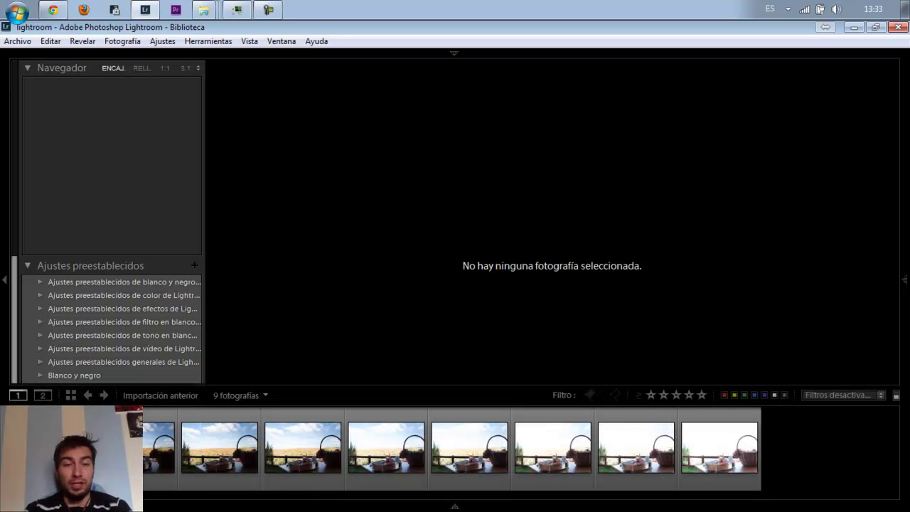
left_click(470, 448)
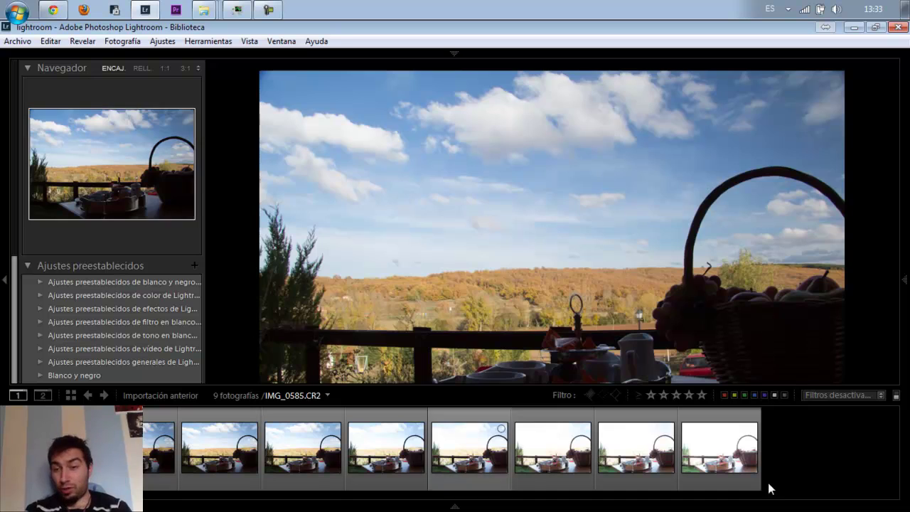
key("ctrl+a")
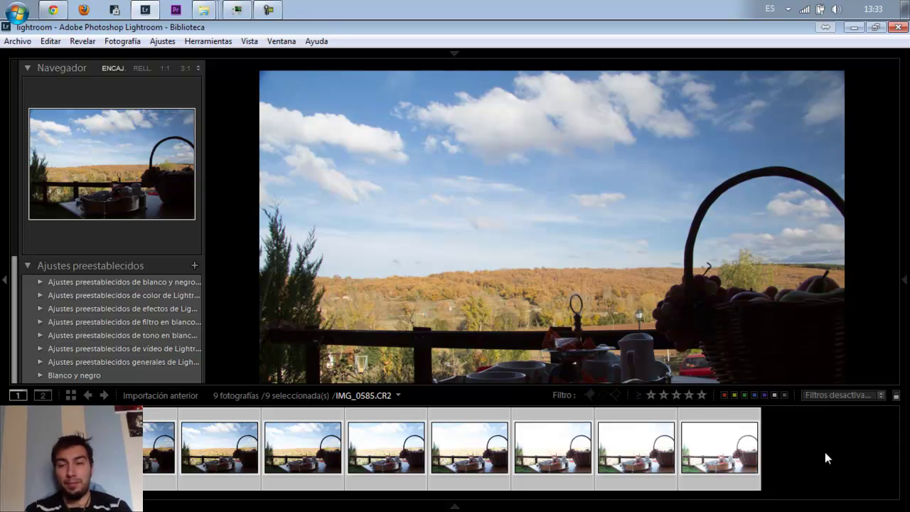
left_click(750, 455)
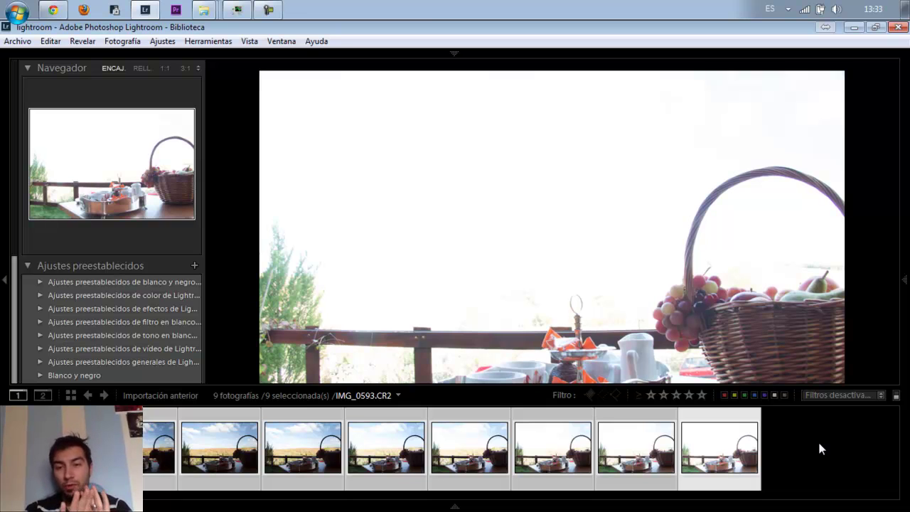
Show the 1/40 s blue-sky exposure IMG_0585 with histogram and Basic panel, and bring up Fotografía > Editar en
key("d")
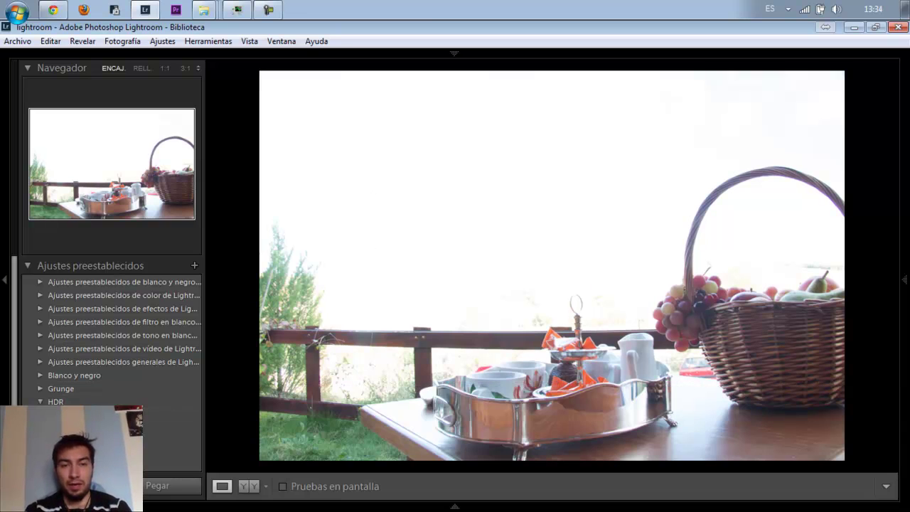
left_click(155, 475)
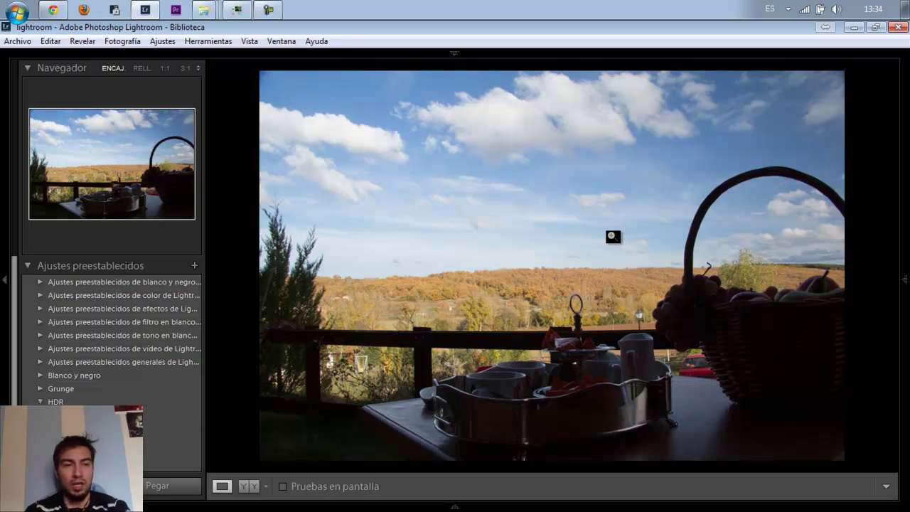
left_click(3, 281)
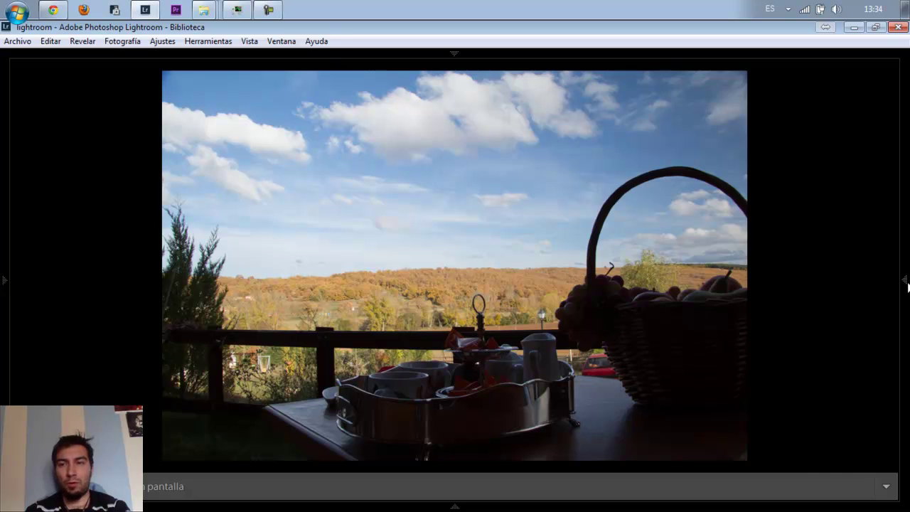
left_click(906, 286)
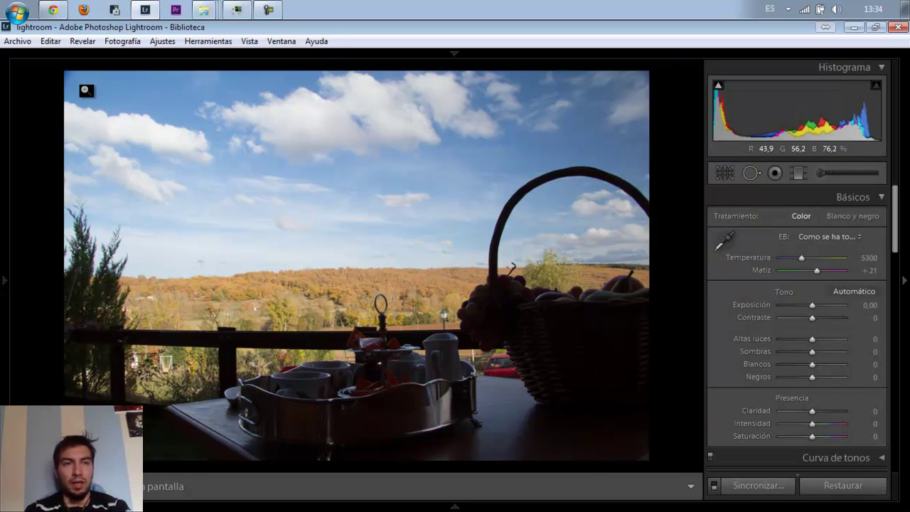
left_click(122, 42)
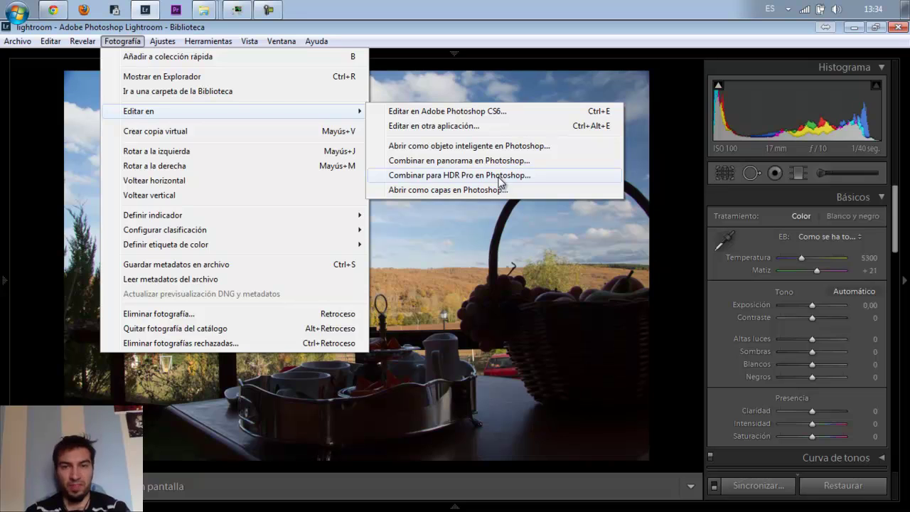
Request Combinar para HDR Pro en Photoshop, triggering the Camera Raw 7.3 compatibility warning
left_click(501, 179)
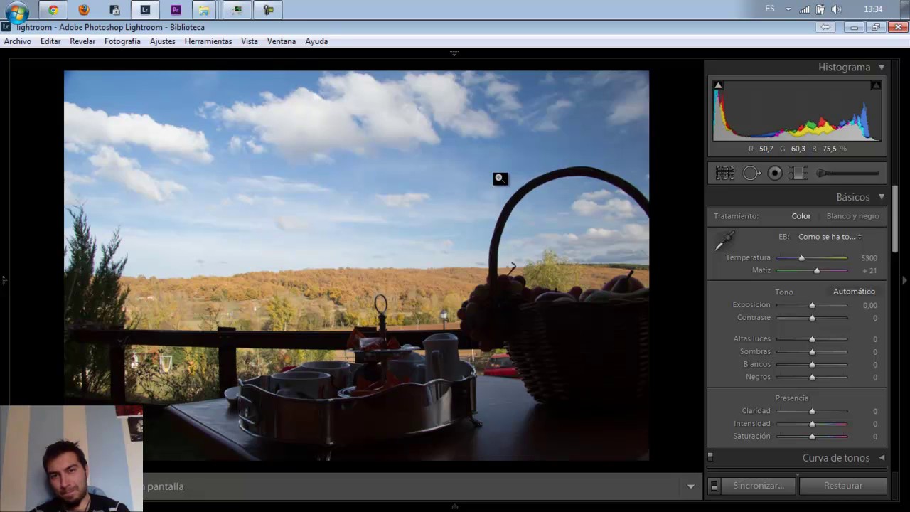
key("ctrl+e")
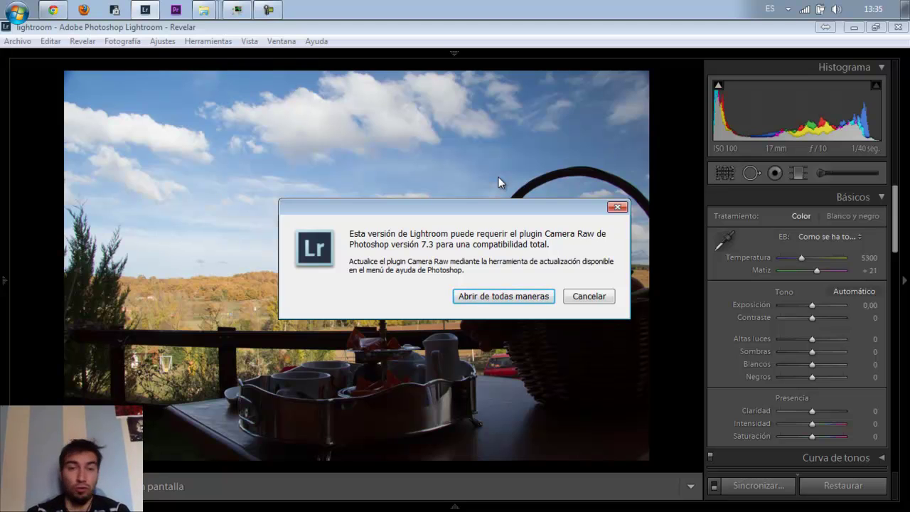
Accept 'Abrir de todas maneras' so the exposures load into Photoshop's HDR Pro merge
left_click(502, 298)
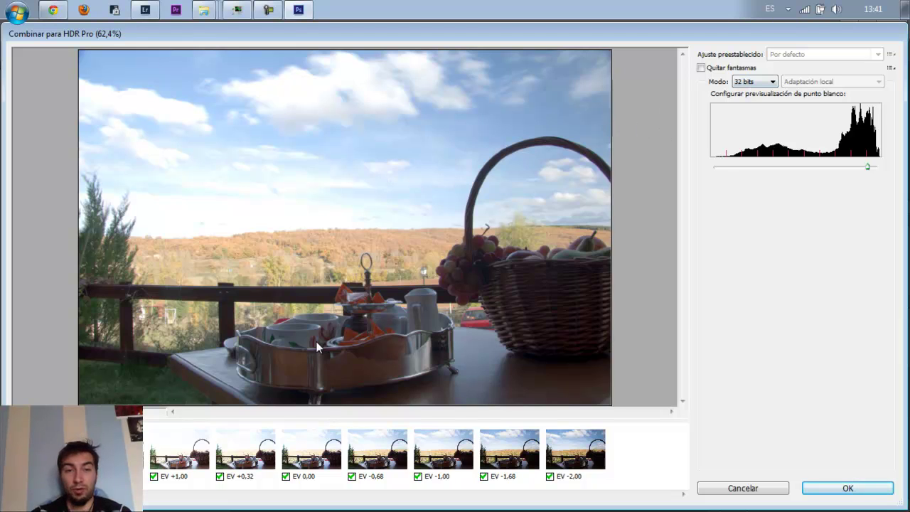
Set the HDR Pro merge mode to 32 bits, after briefly trying 16 bits, and confirm the merge
left_click(772, 83)
left_click(770, 83)
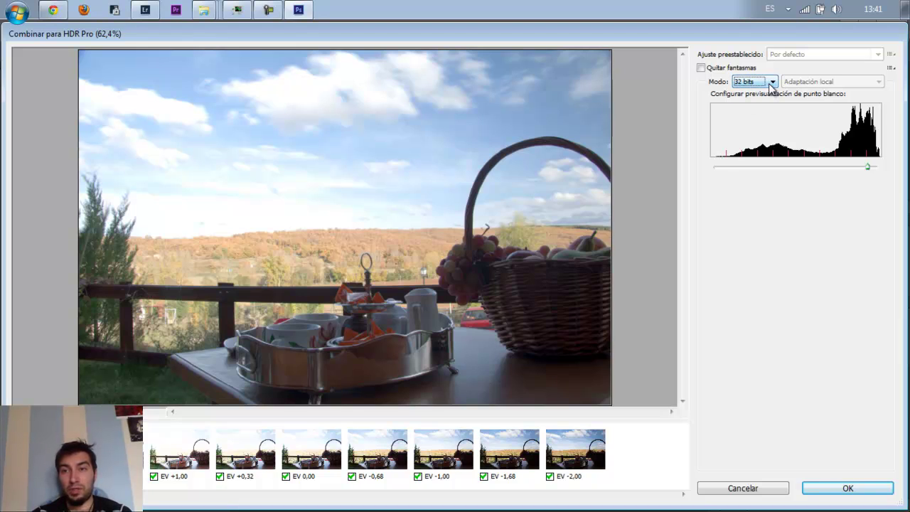
left_click(770, 83)
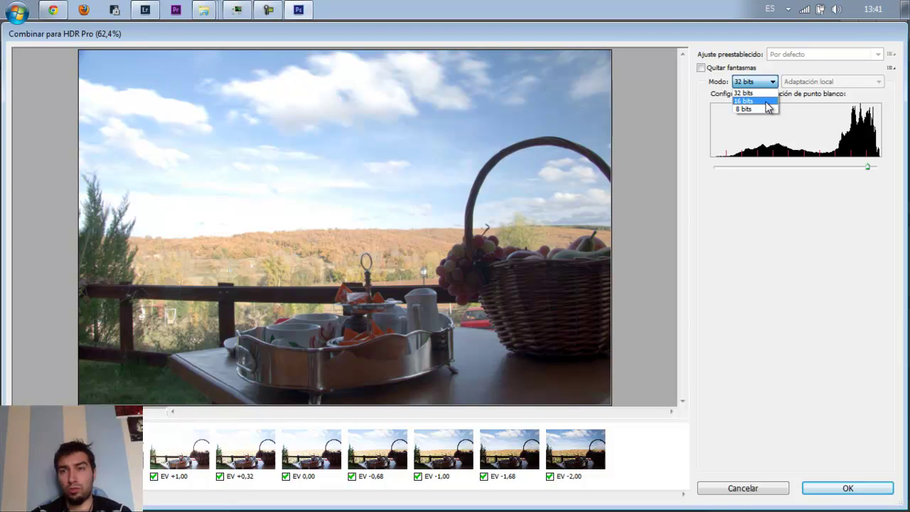
left_click(768, 105)
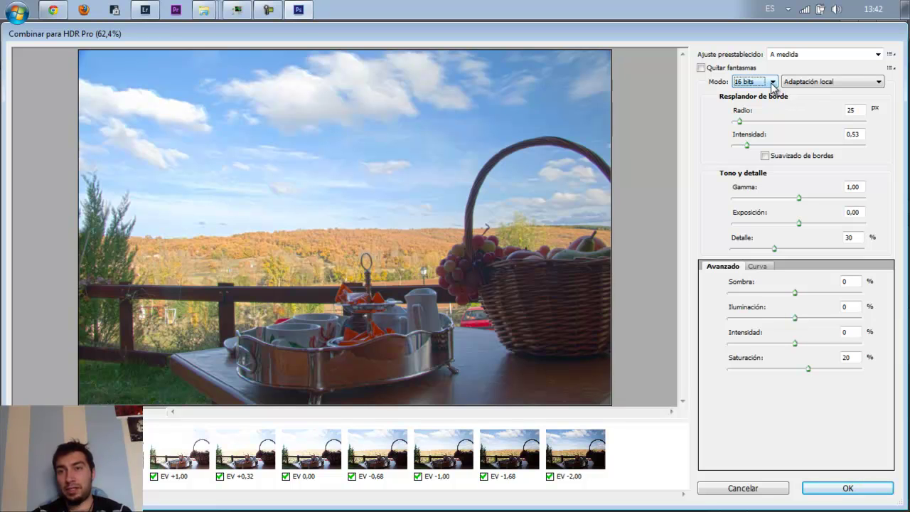
left_click(772, 82)
left_click(766, 93)
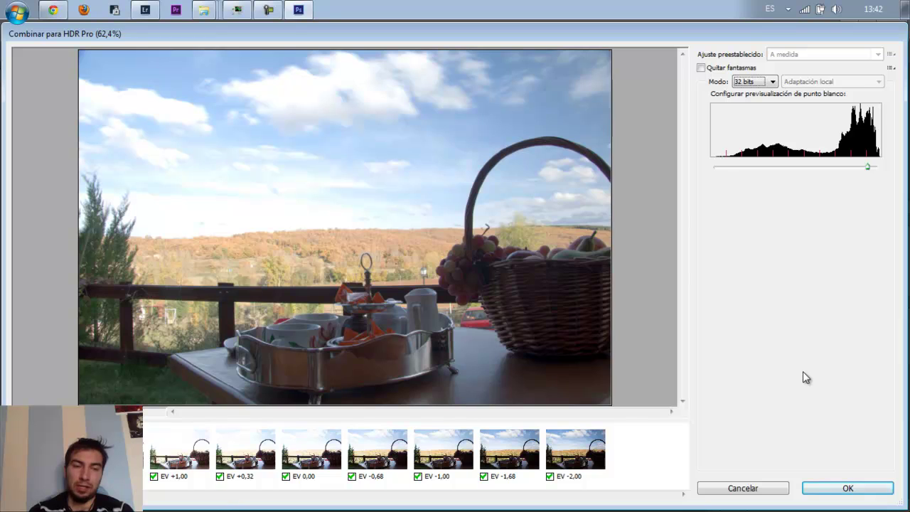
left_click(846, 488)
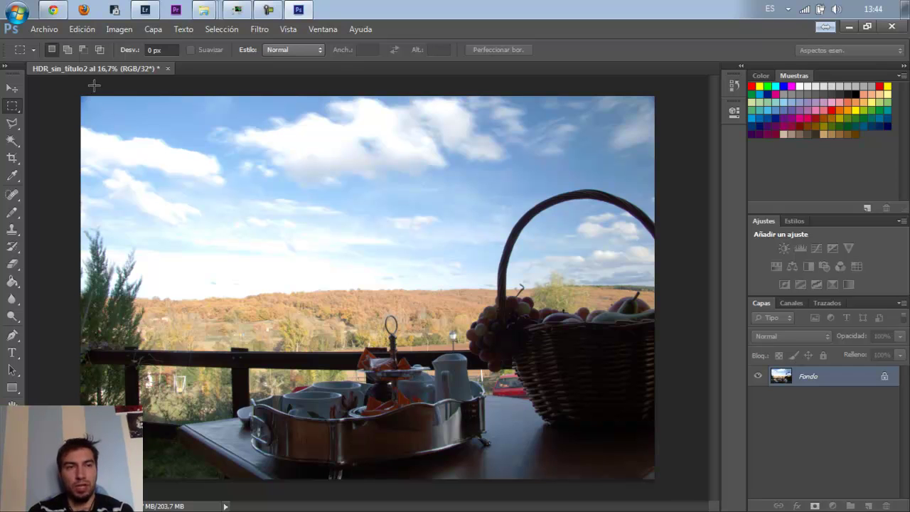
Save the merged HDR image in Photoshop and switch back to Lightroom
left_click(57, 30)
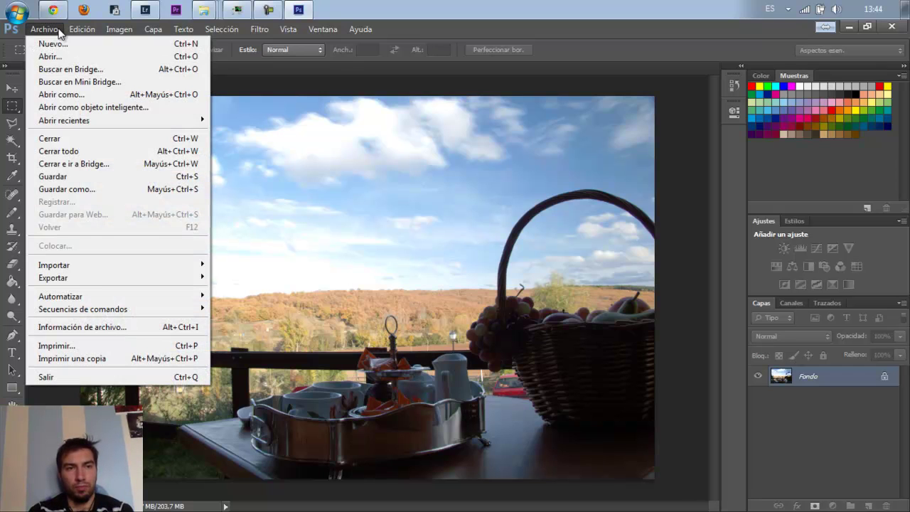
left_click(116, 178)
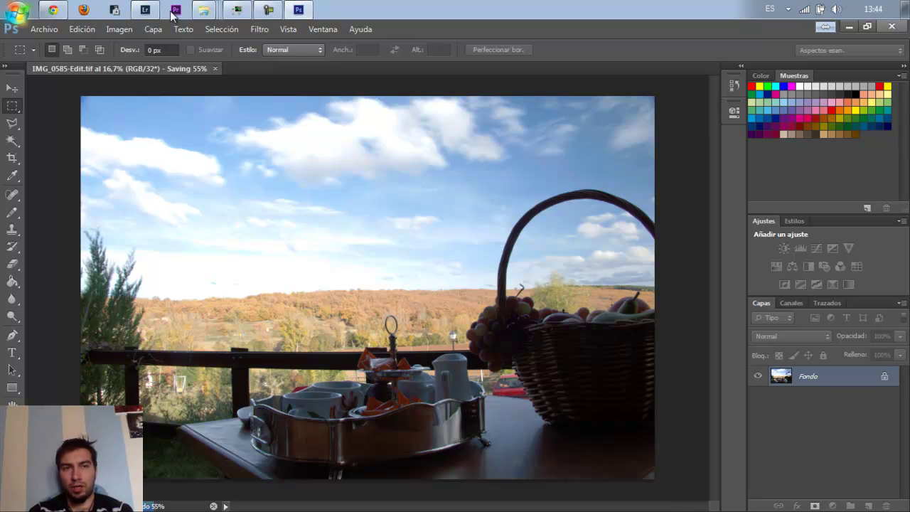
left_click(149, 13)
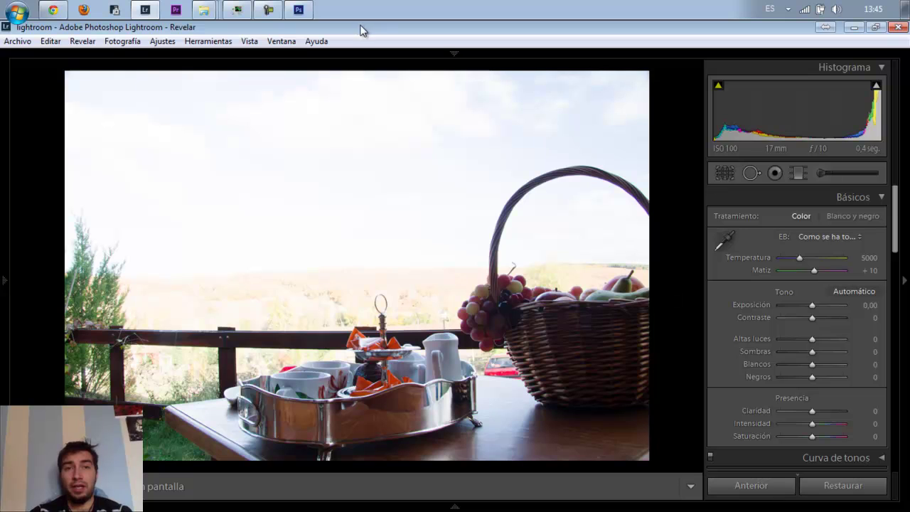
Bring Photoshop forward and quit it with Ctrl+Q
left_click(299, 10)
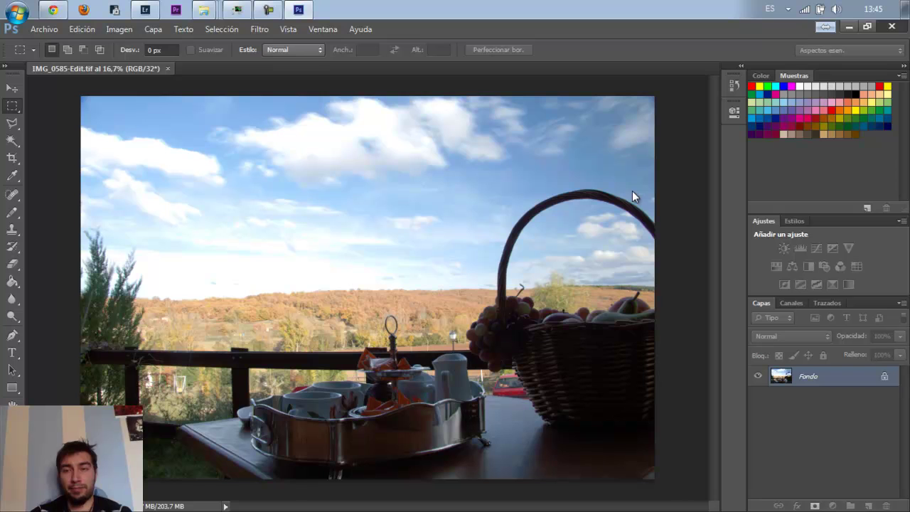
key("ctrl+q")
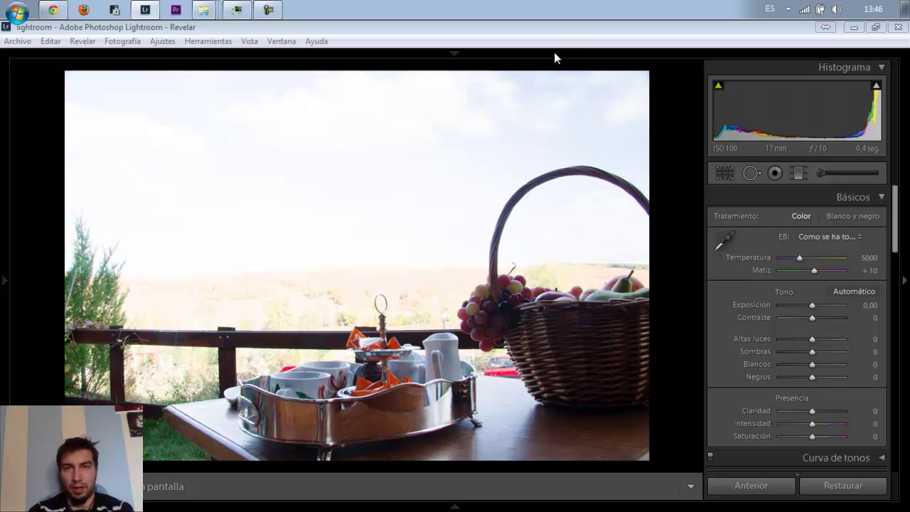
Open the brighter bracket IMG_0593.CR2 from the filmstrip and try lowering its exposure
left_click(547, 30)
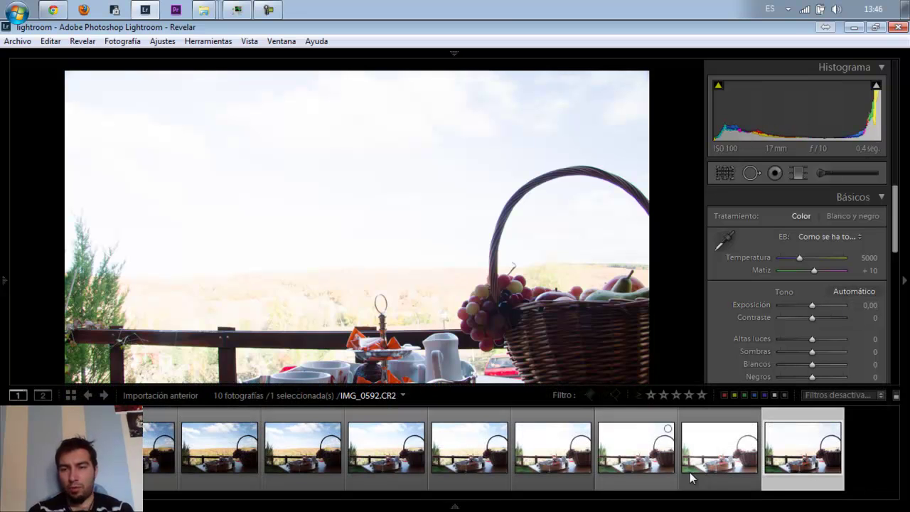
left_click(709, 465)
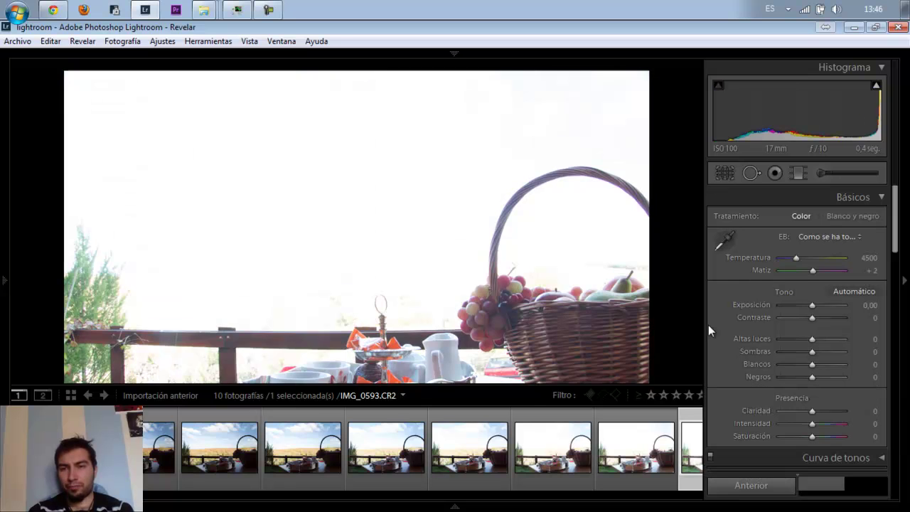
mouse_move(811, 305)
left_mouse_down()
mouse_move(762, 311)
mouse_move(851, 302)
mouse_move(826, 312)
left_mouse_up()
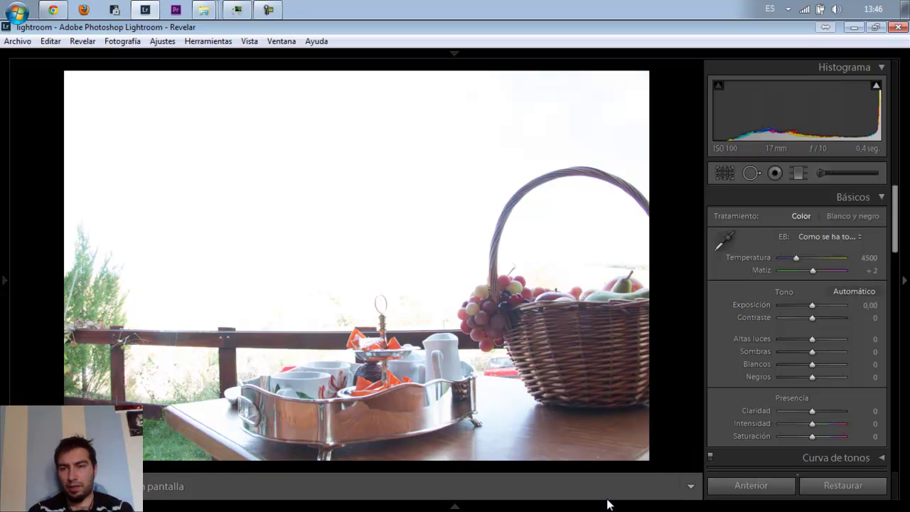
On the last filmstrip shot, set Exposure -1,67, Highlights -100, Shadows +58 and Blacks -35
mouse_move(455, 506)
left_click(788, 453)
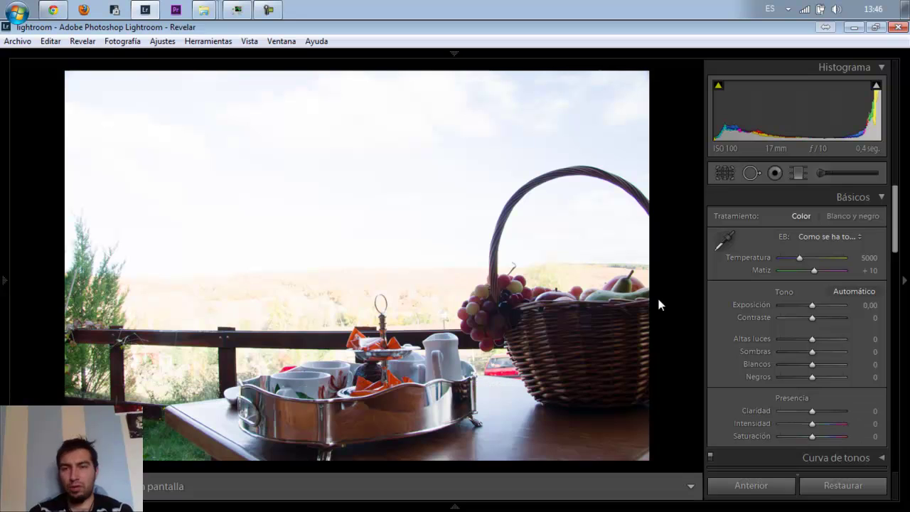
mouse_move(811, 306)
left_mouse_down()
mouse_move(771, 310)
mouse_move(855, 313)
mouse_move(777, 314)
mouse_move(836, 317)
left_mouse_up()
double_click(825, 309)
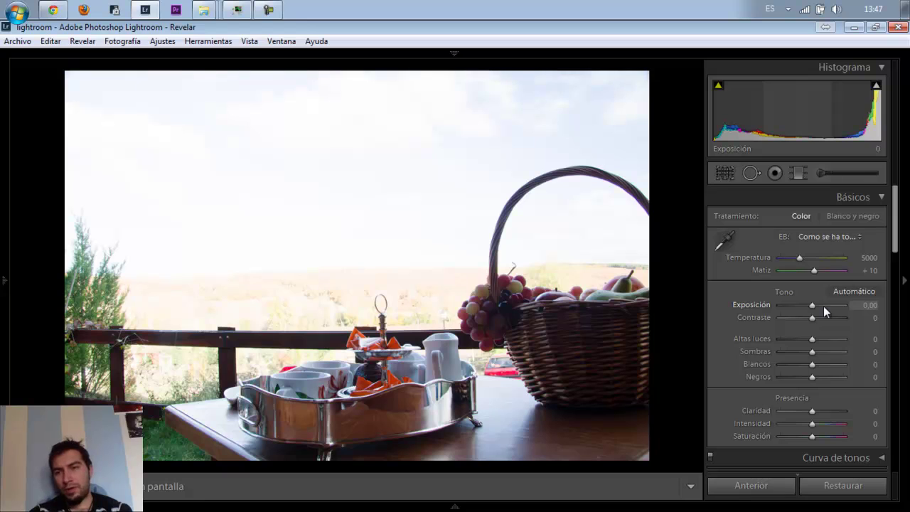
left_click(778, 341)
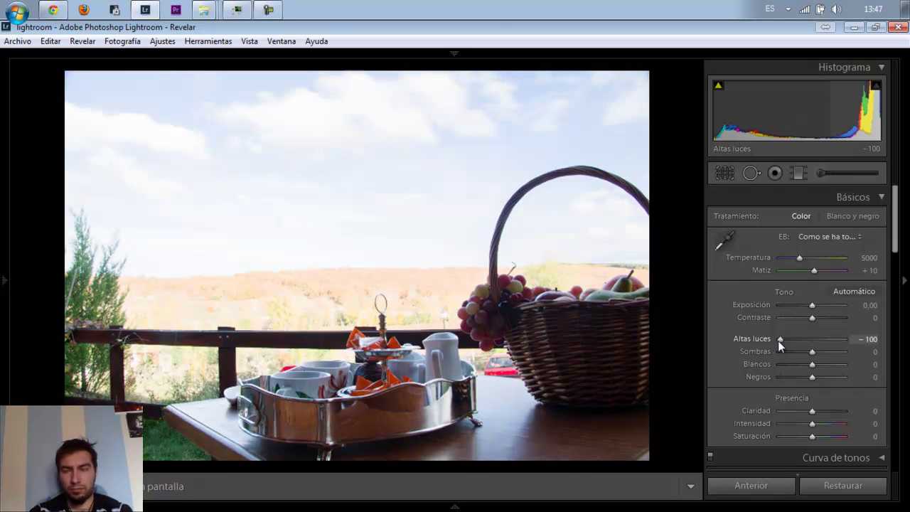
left_click_drag(813, 305, 808, 305)
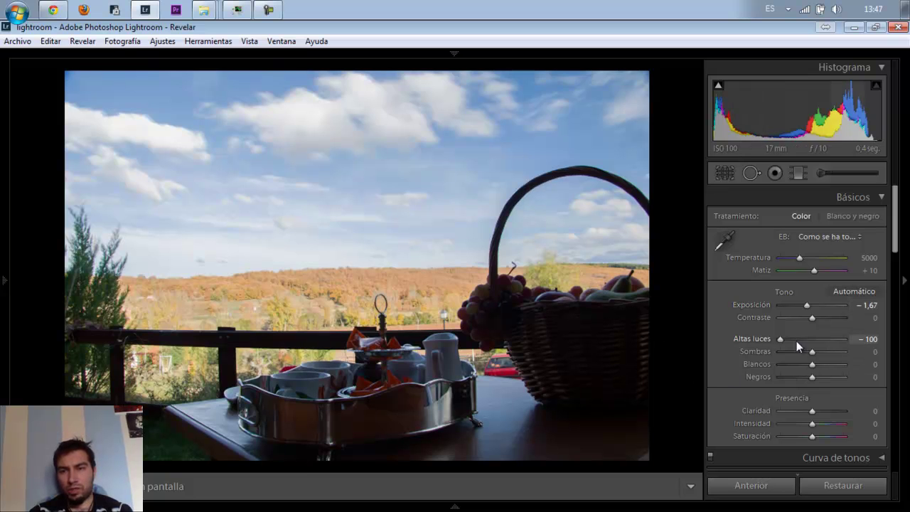
mouse_move(812, 351)
left_mouse_down()
mouse_move(852, 353)
mouse_move(800, 378)
left_mouse_up()
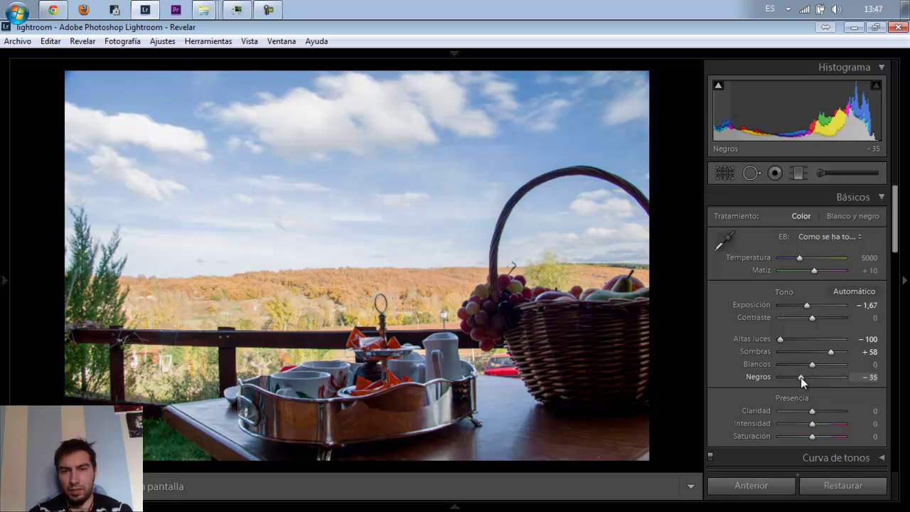
Reset the Basic sliders and apply an HDR preset (Contraste +33, Altas luces and Blancos -100)
left_click(842, 486)
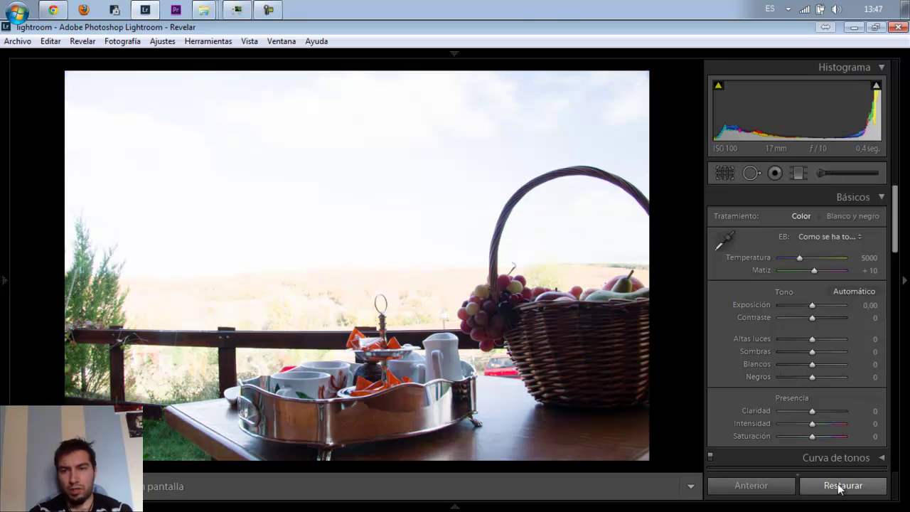
left_click(2, 270)
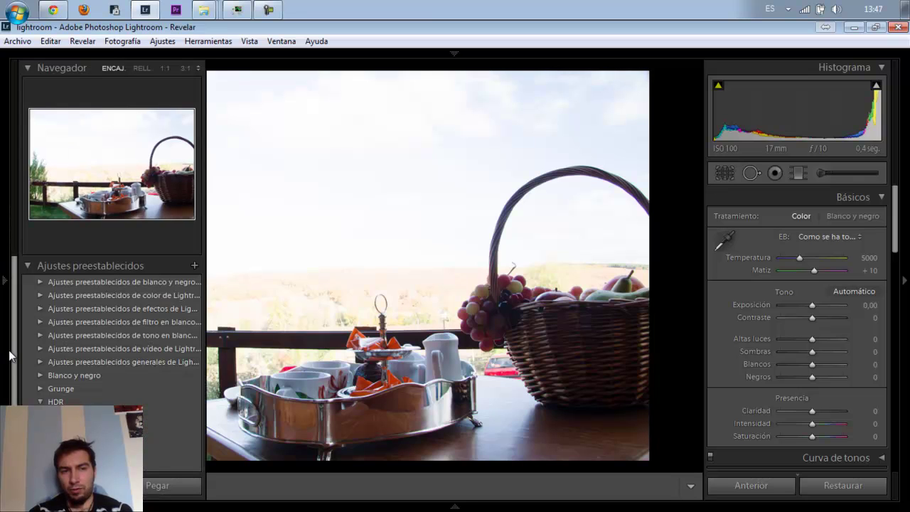
left_click_drag(14, 353, 27, 377)
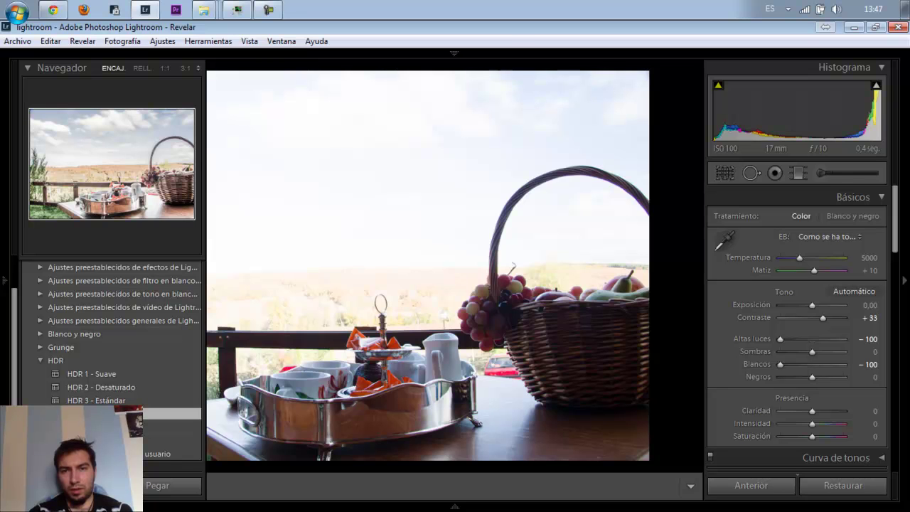
left_click(171, 414)
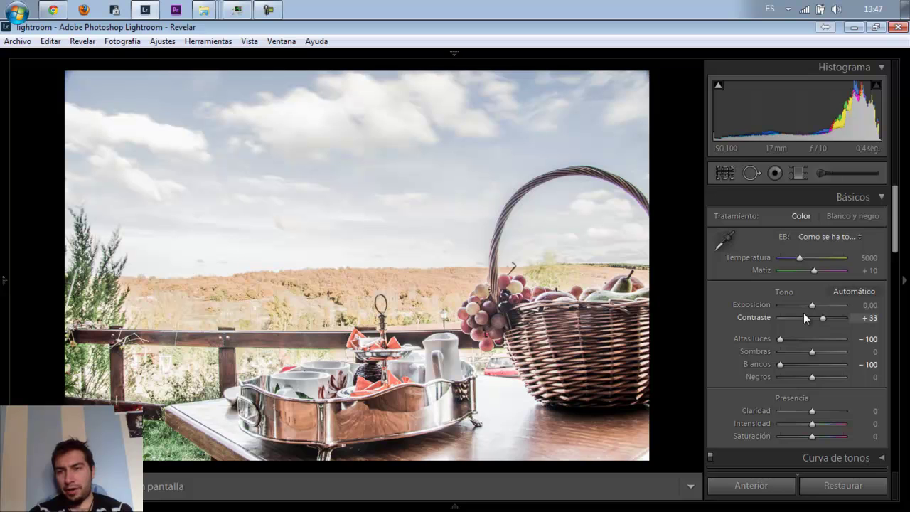
Lower Exposición to -1,25 to darken the HDR look
left_click_drag(811, 305, 805, 307)
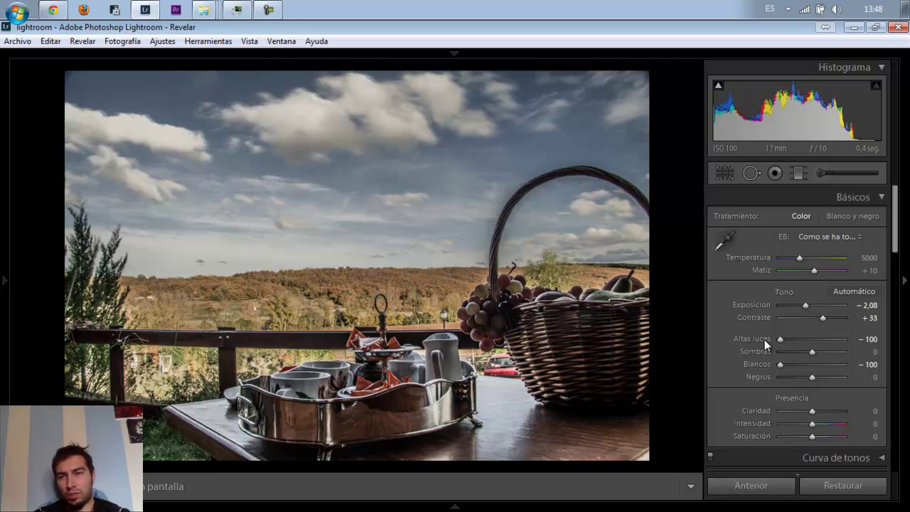
left_click_drag(806, 306, 804, 306)
double_click(804, 305)
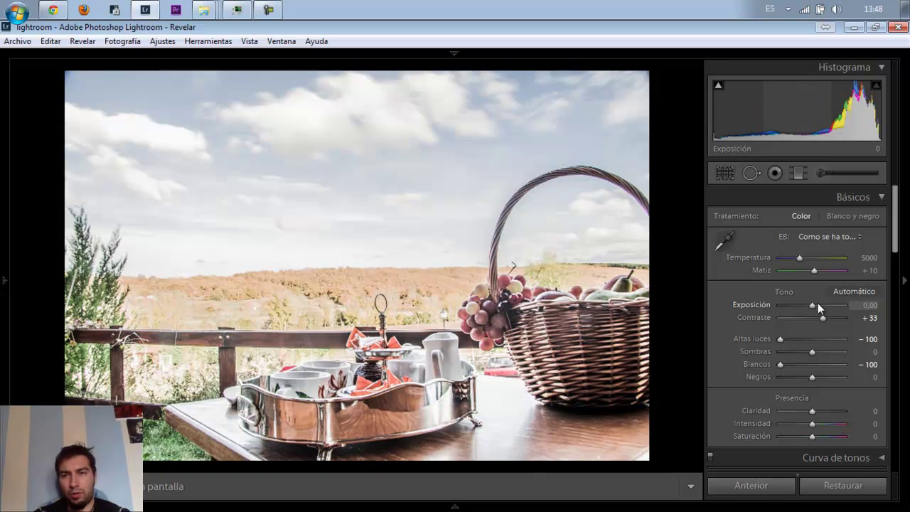
mouse_move(811, 306)
left_mouse_down()
mouse_move(795, 308)
mouse_move(808, 307)
left_mouse_up()
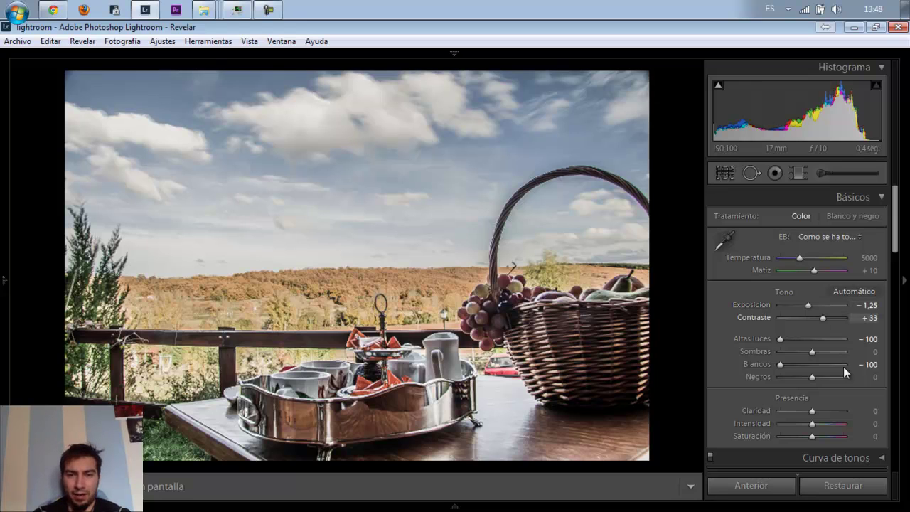
Test Intensidad values, return it to 0, and show the filmstrip
left_click(830, 424)
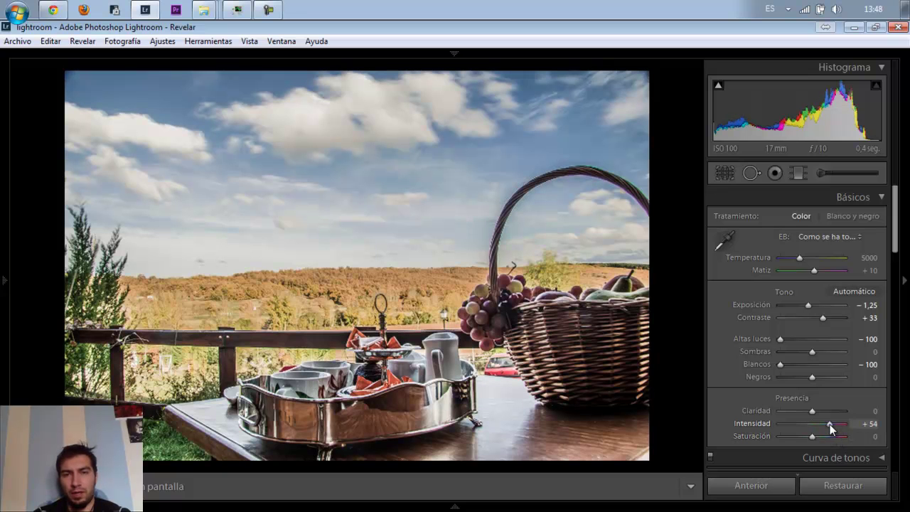
double_click(830, 425)
left_click_drag(782, 423, 797, 422)
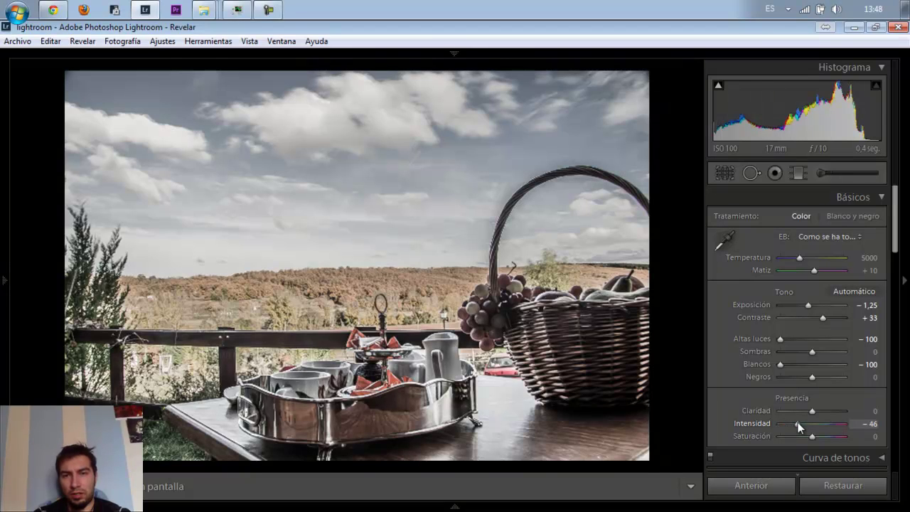
double_click(798, 424)
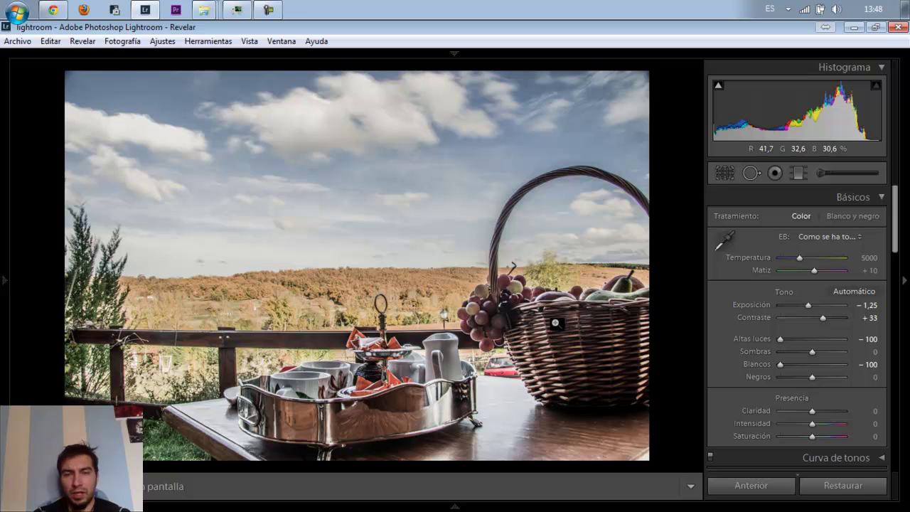
left_click(455, 506)
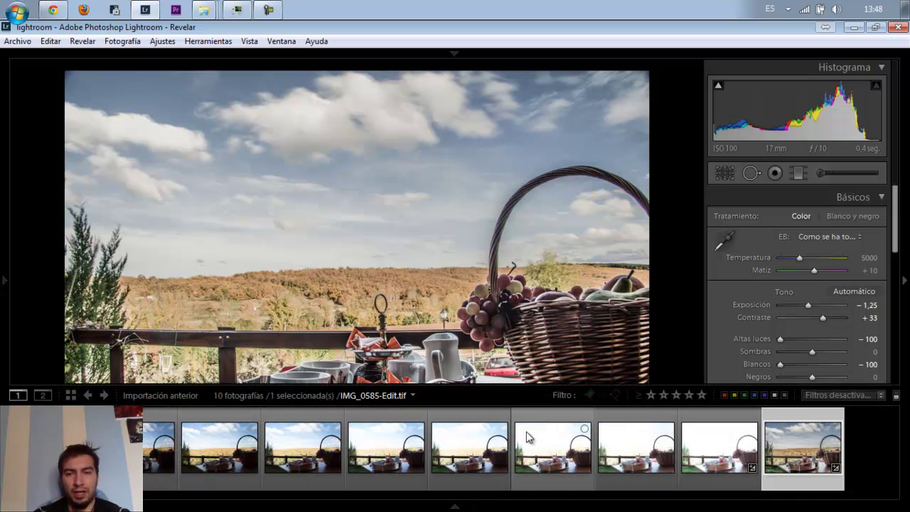
Zoom to 1:1 and pan over the grapes, jug, lamp post and basket handle against the sky
left_click(534, 333)
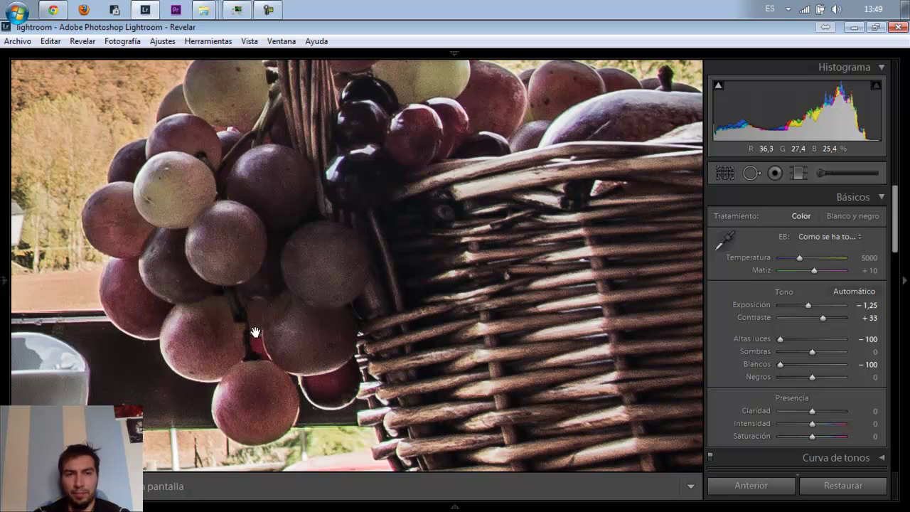
left_click_drag(255, 333, 534, 237)
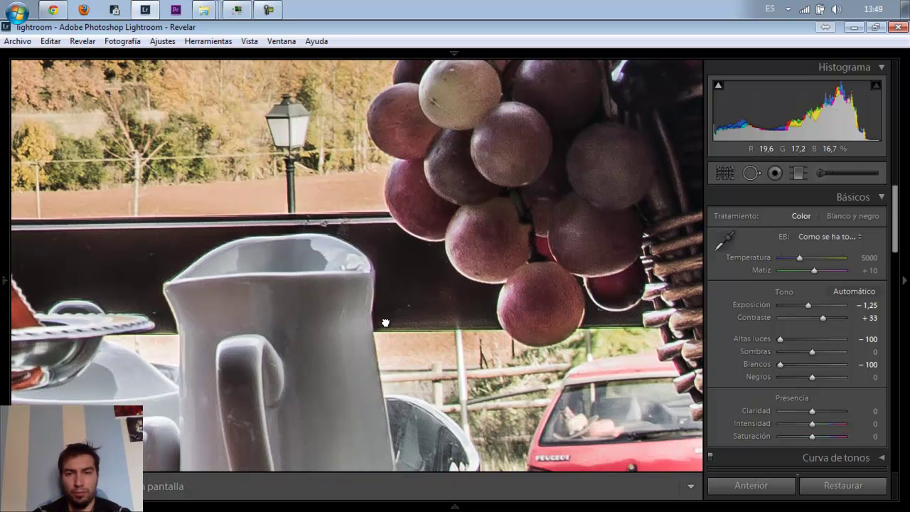
left_click_drag(385, 324, 427, 368)
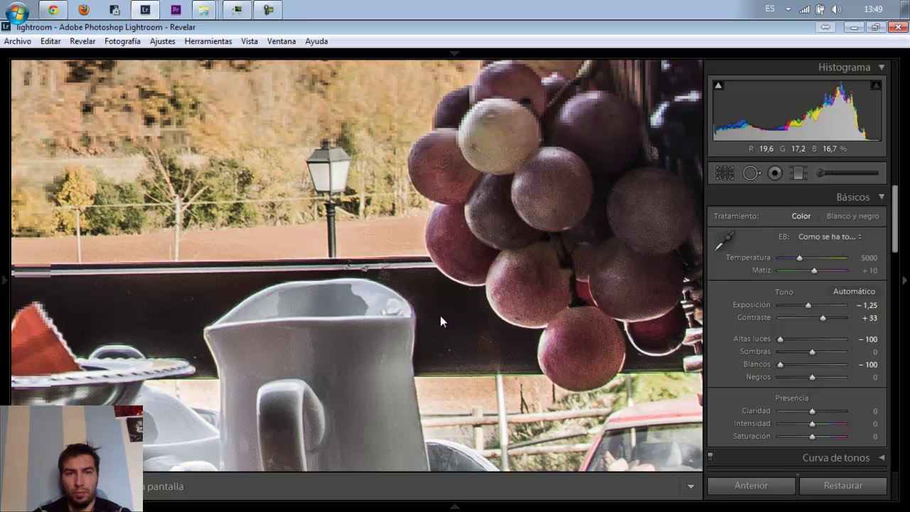
left_click_drag(435, 284, 357, 385)
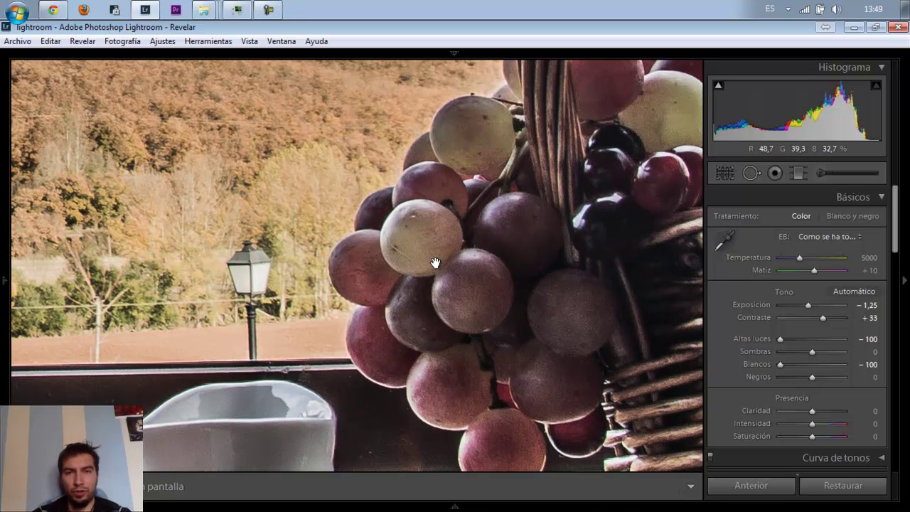
left_click_drag(435, 263, 394, 361)
left_click_drag(447, 265, 396, 394)
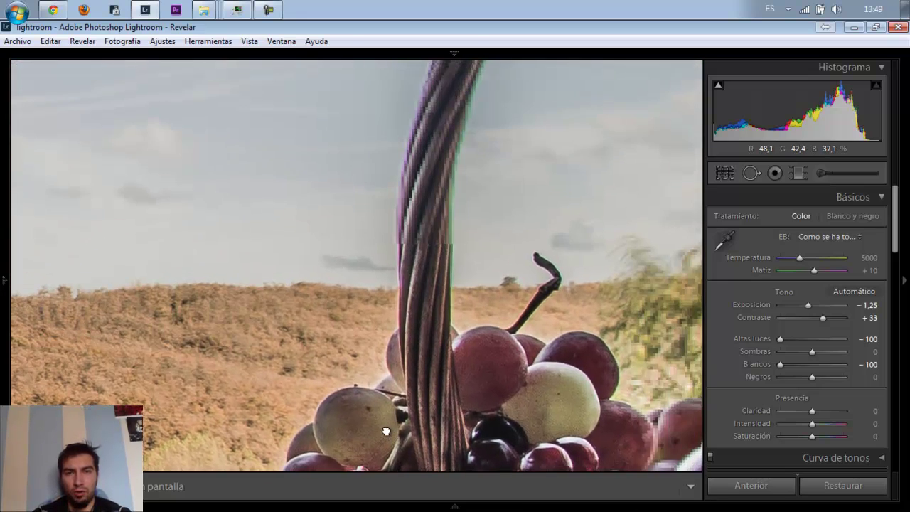
left_click_drag(418, 306, 423, 415)
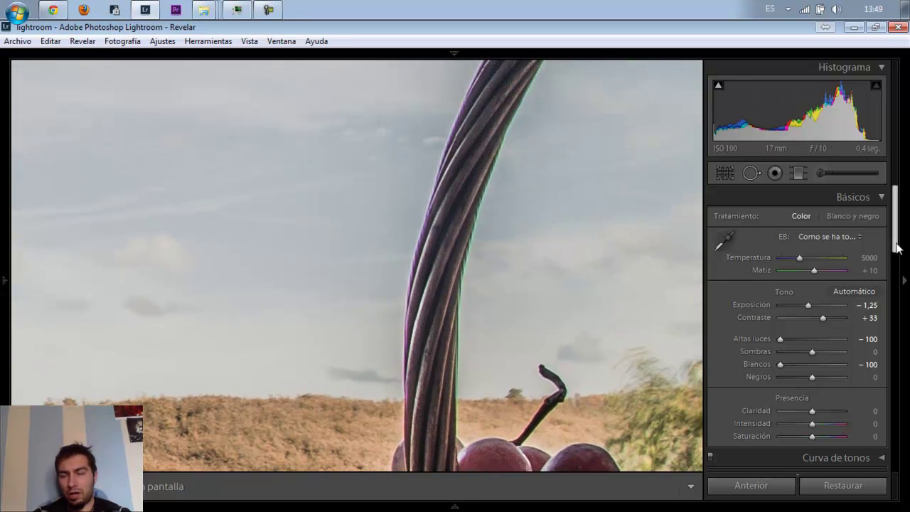
Sample the handle's purple fringe to set defringe Cantidad 8 and Tono púrpura 30/56, then fit the view
mouse_move(896, 246)
left_mouse_down()
mouse_move(898, 455)
mouse_move(898, 404)
left_mouse_up()
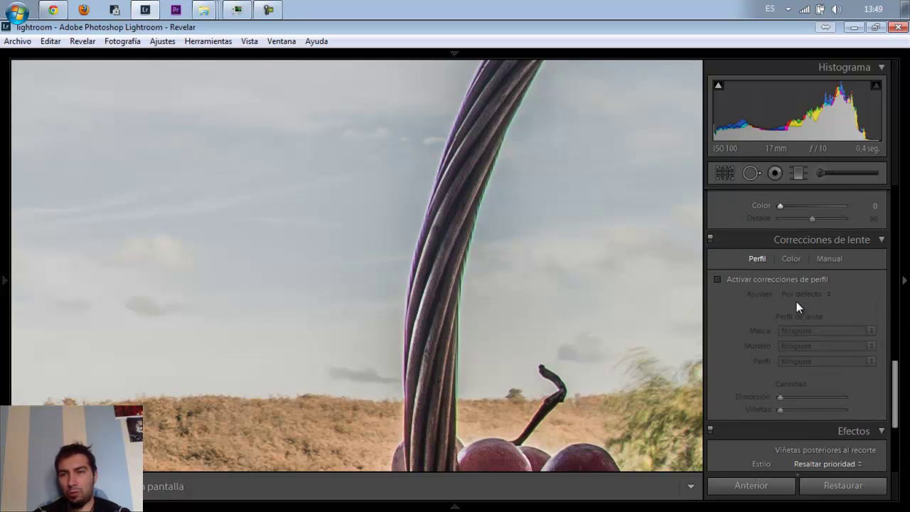
mouse_move(894, 371)
left_mouse_down()
mouse_move(893, 410)
mouse_move(884, 358)
mouse_move(893, 362)
left_mouse_up()
left_click(791, 282)
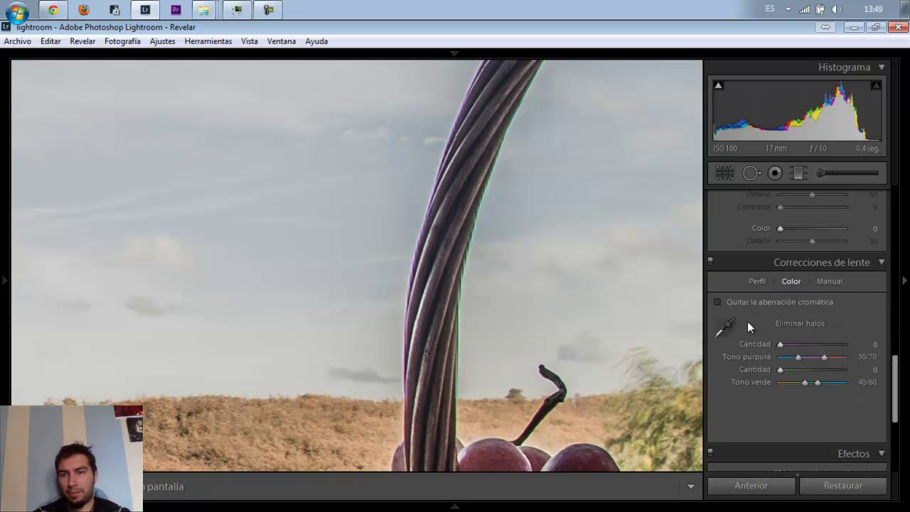
left_click(725, 327)
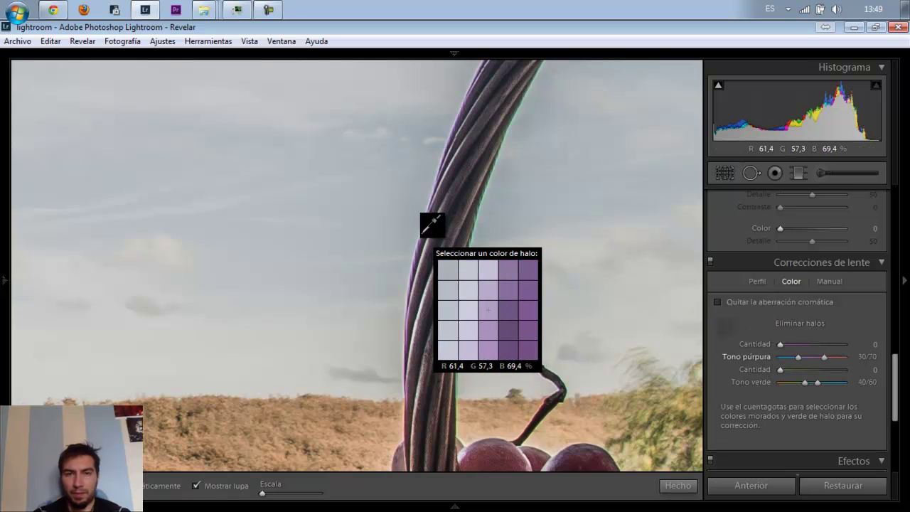
left_click(427, 233)
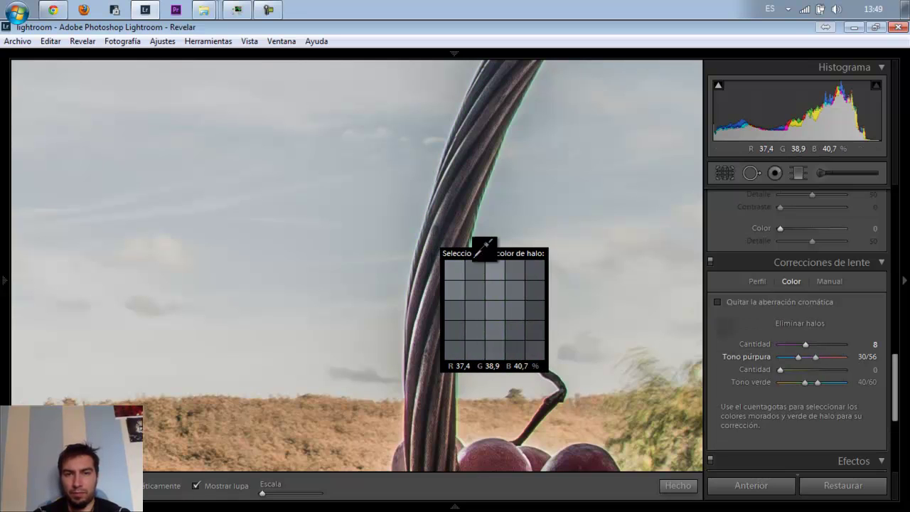
left_click(675, 487)
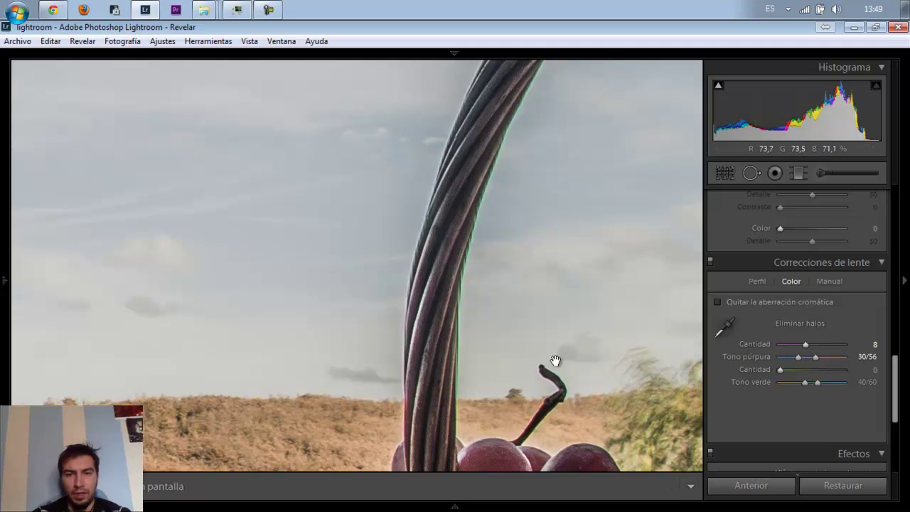
left_click(557, 350)
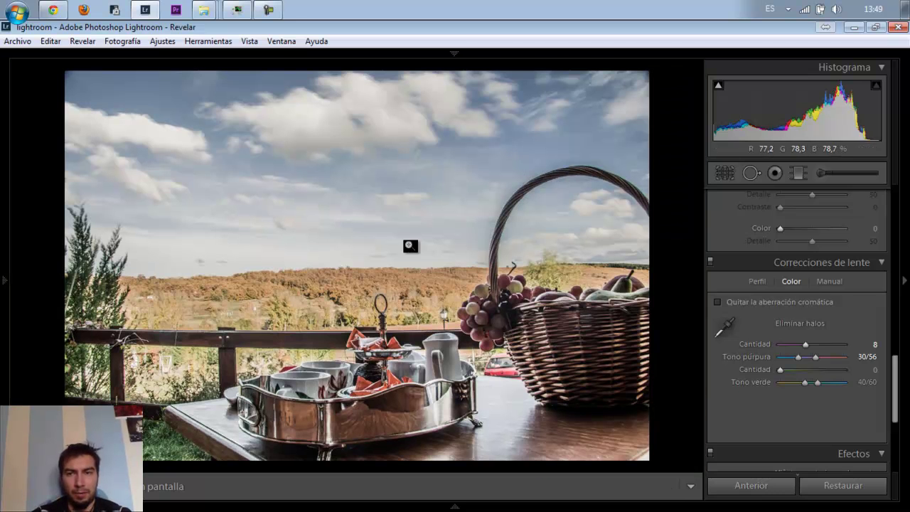
left_click_drag(894, 376, 907, 246)
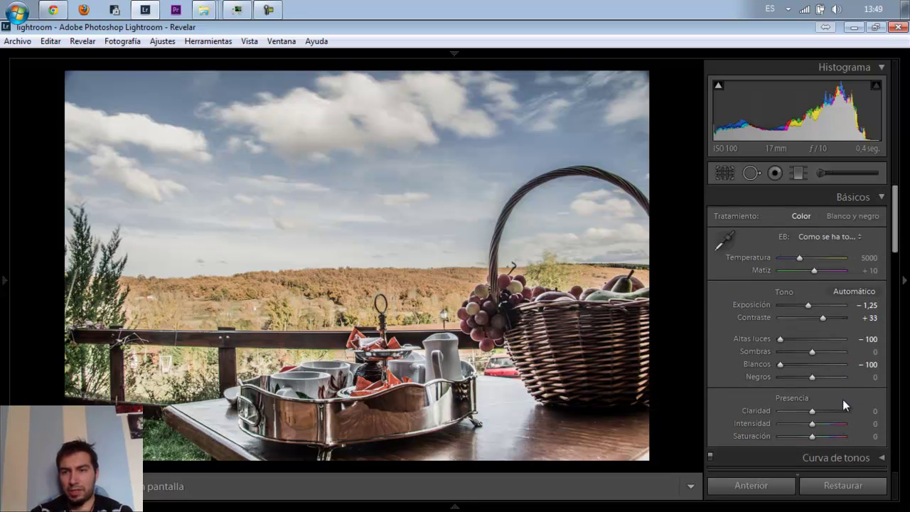
left_click(839, 412)
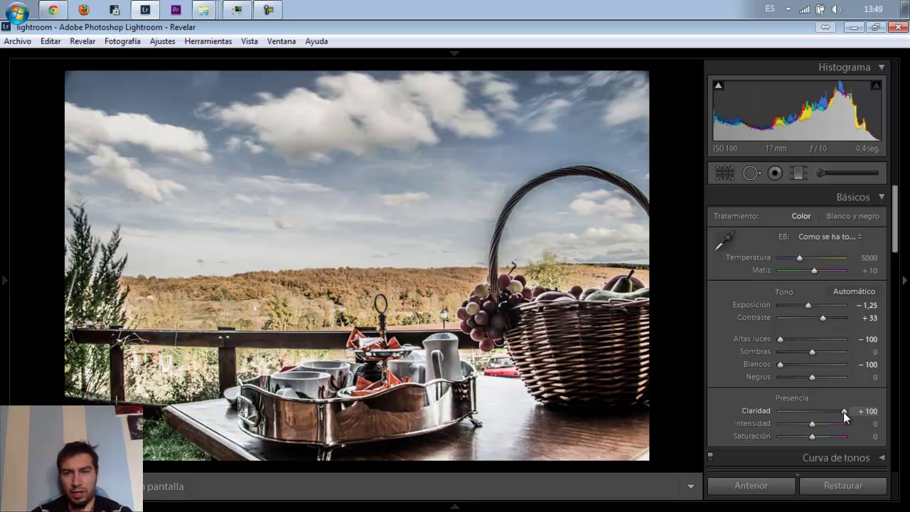
double_click(843, 412)
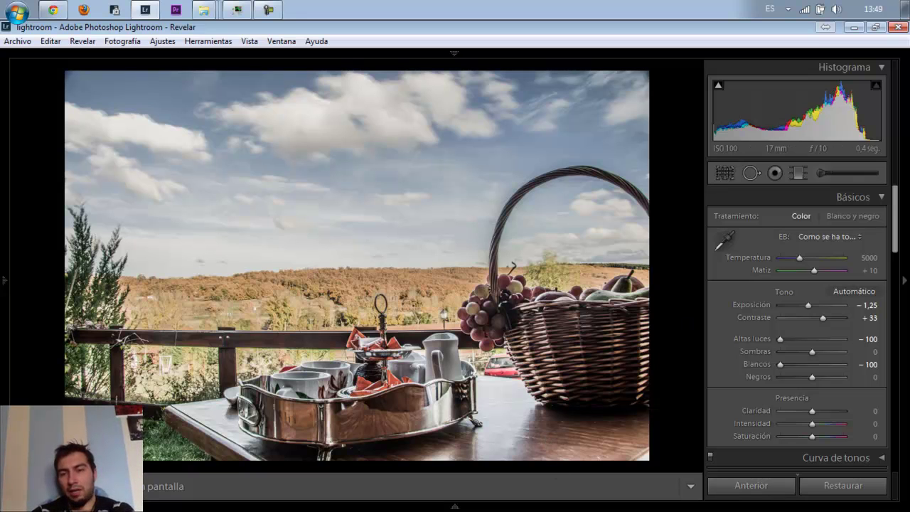
left_click(455, 506)
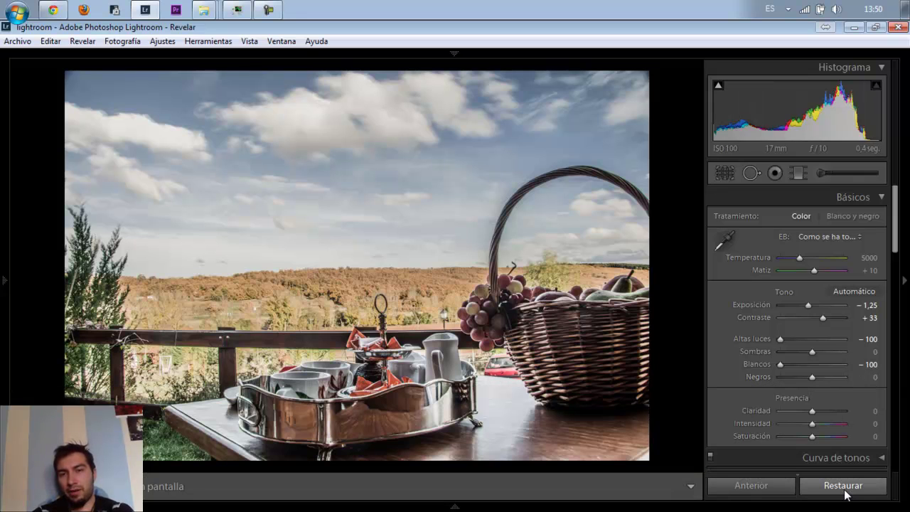
left_click(843, 486)
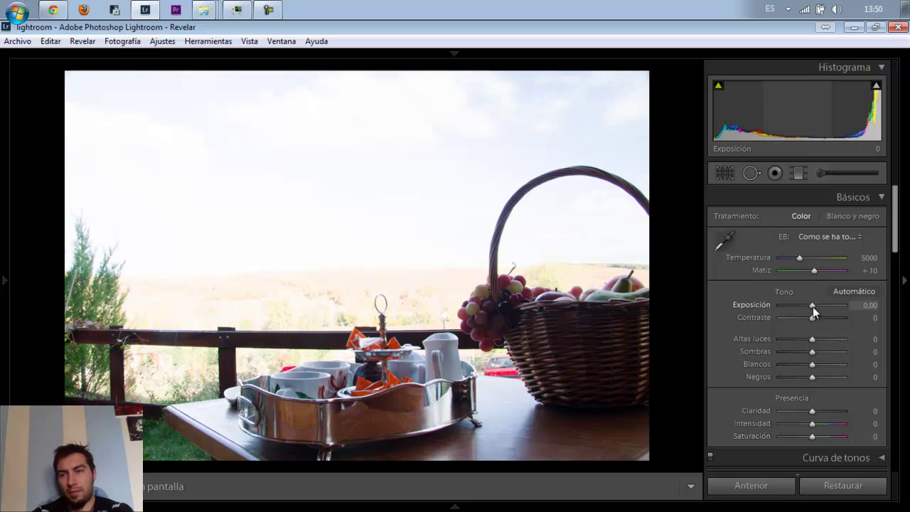
left_click_drag(812, 306, 802, 306)
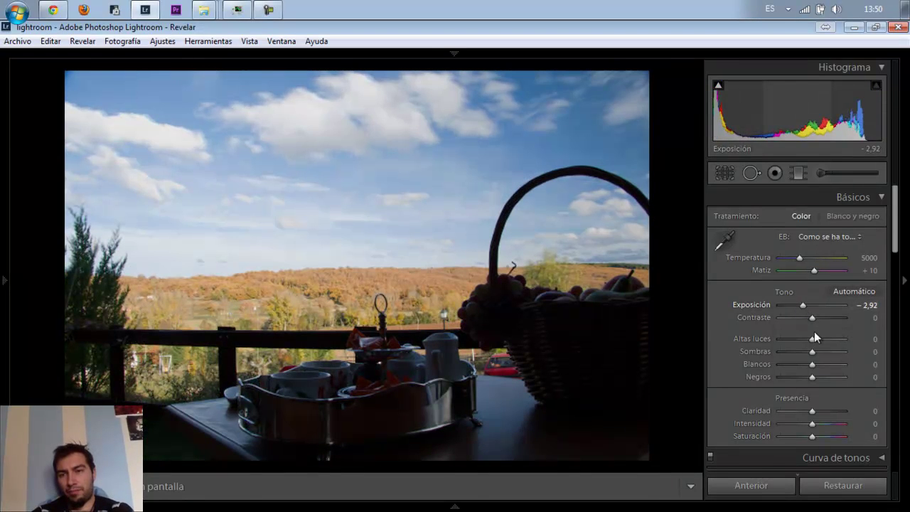
left_click_drag(813, 436, 851, 438)
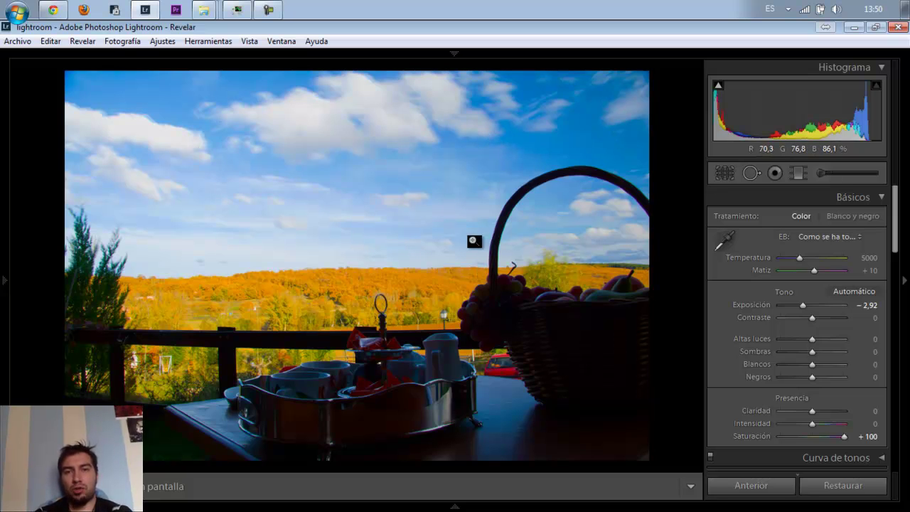
left_click(405, 295)
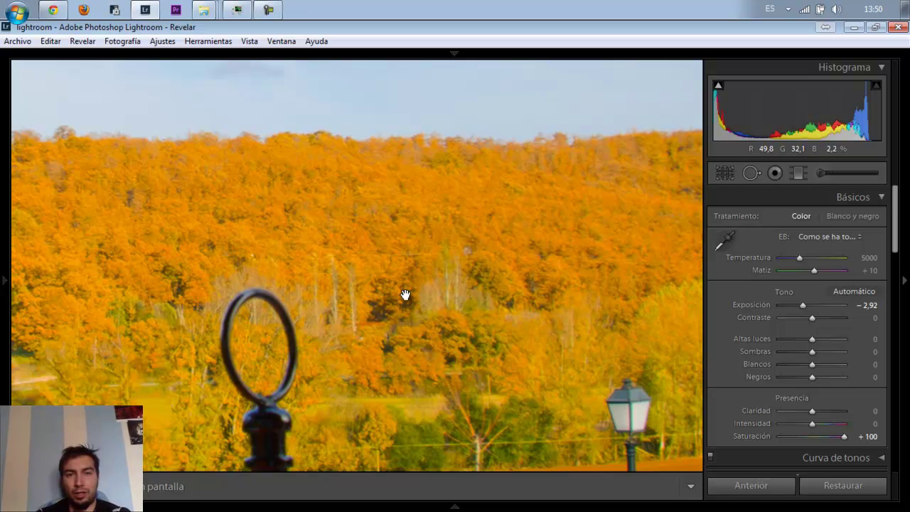
left_click(405, 295)
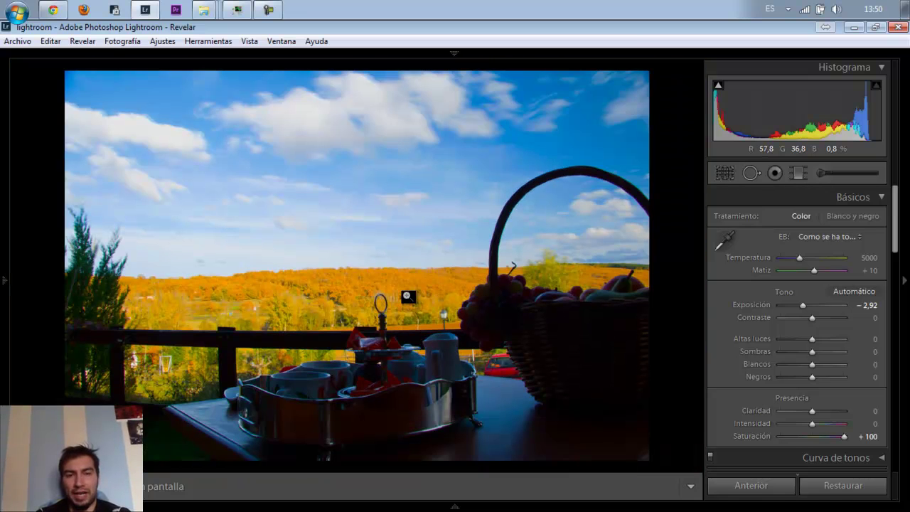
left_click(780, 437)
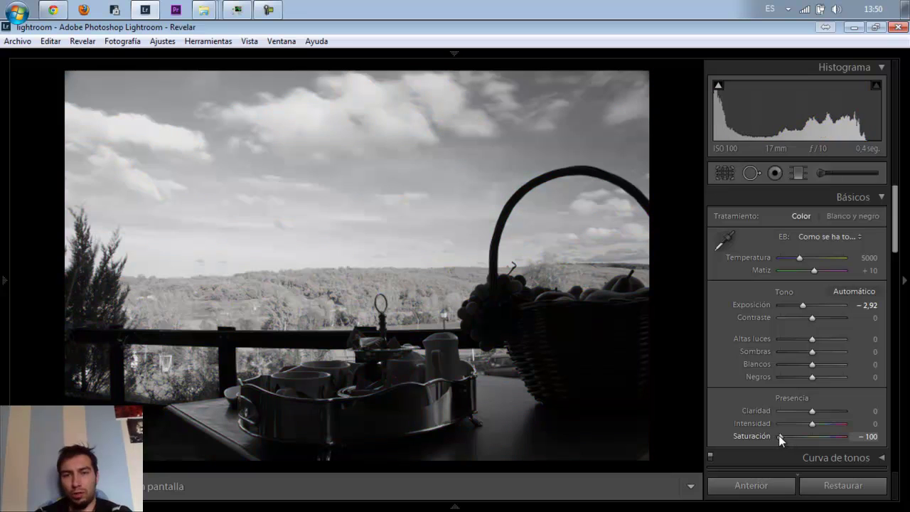
double_click(780, 435)
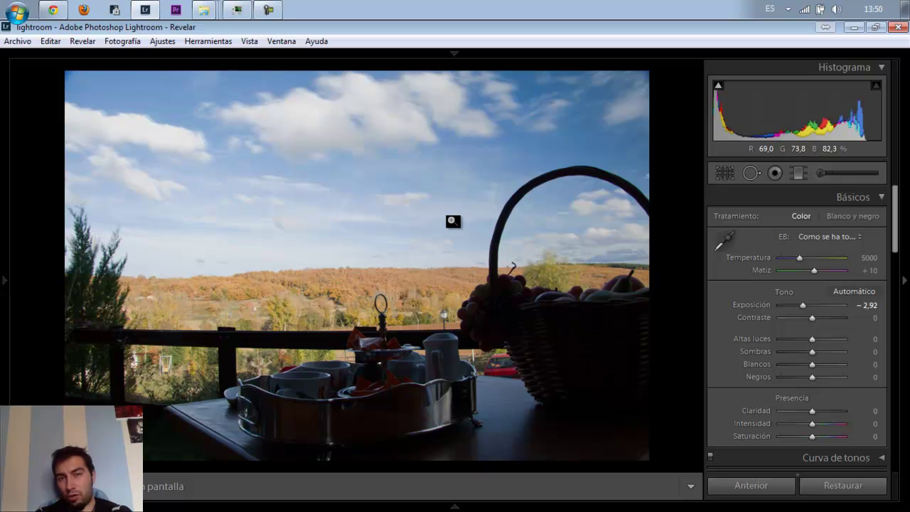
left_click(453, 221)
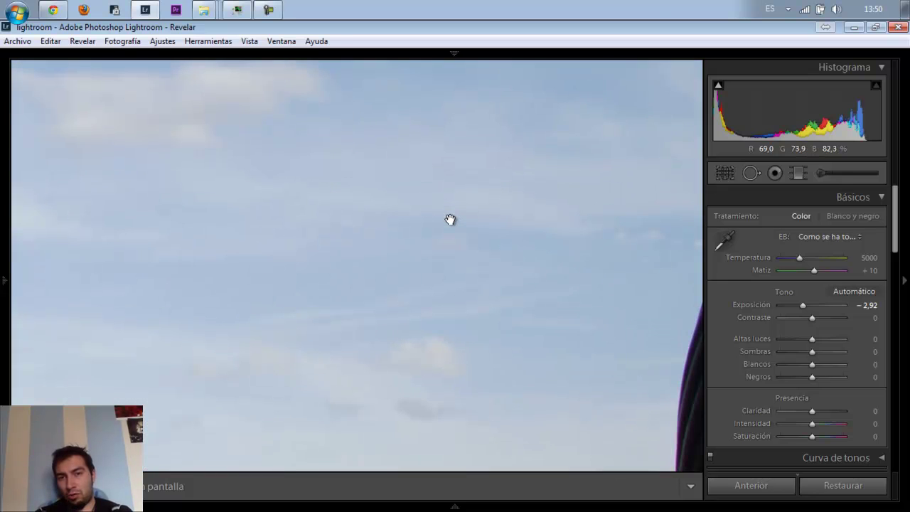
left_click(425, 326)
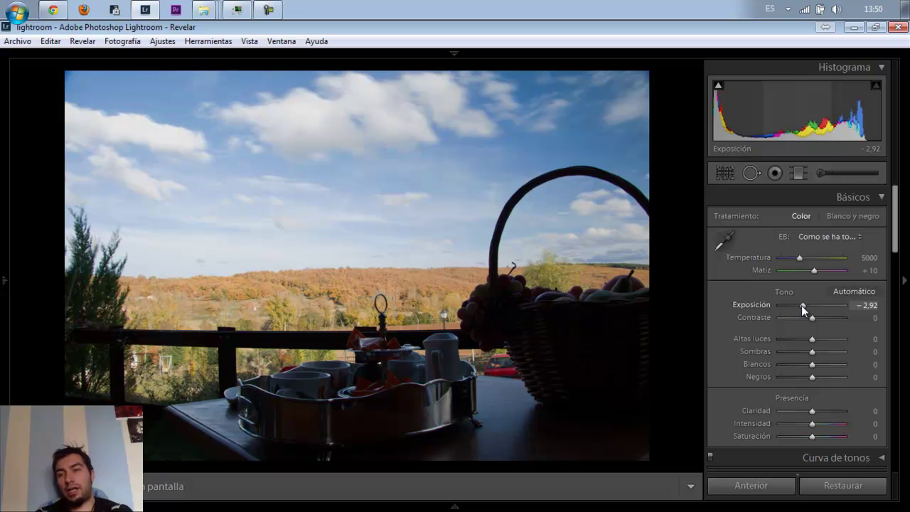
Test Altas luces -100 and lower exposure, then reset Exposición and Altas luces to 0
double_click(801, 305)
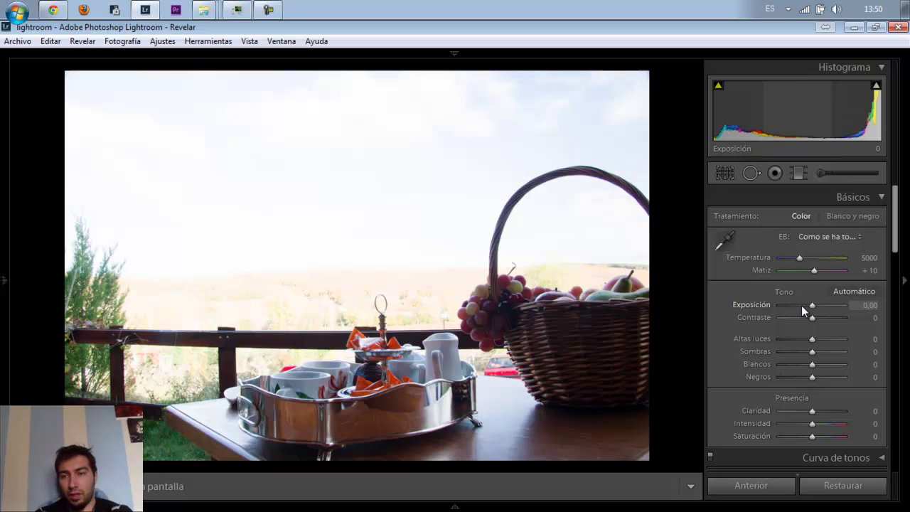
left_click_drag(784, 339, 778, 340)
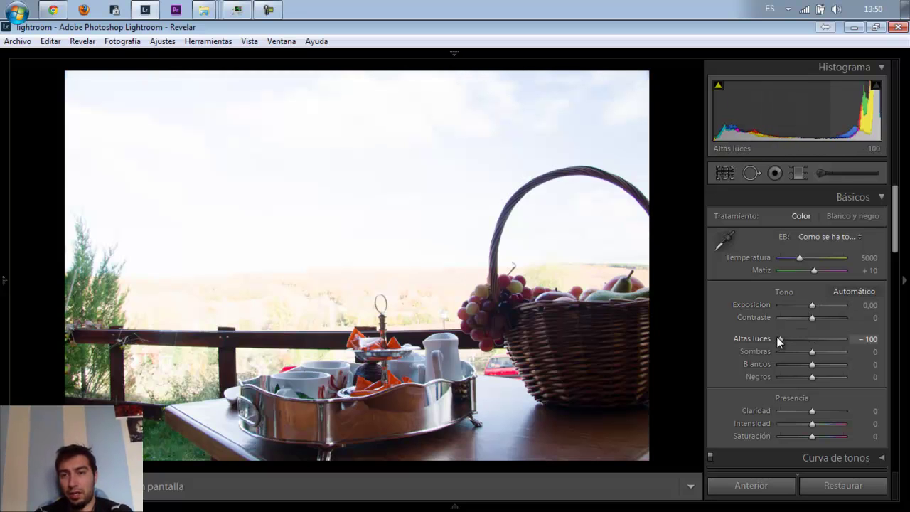
left_click_drag(813, 305, 804, 310)
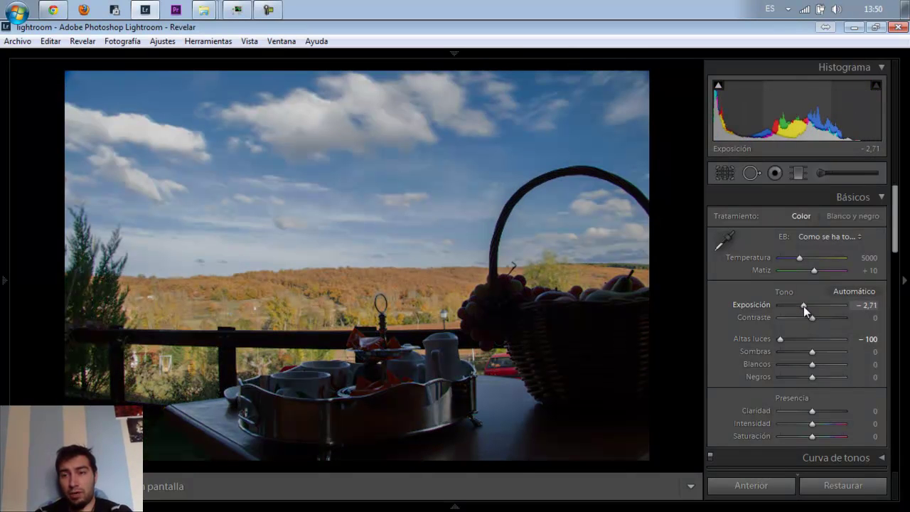
double_click(804, 306)
double_click(782, 340)
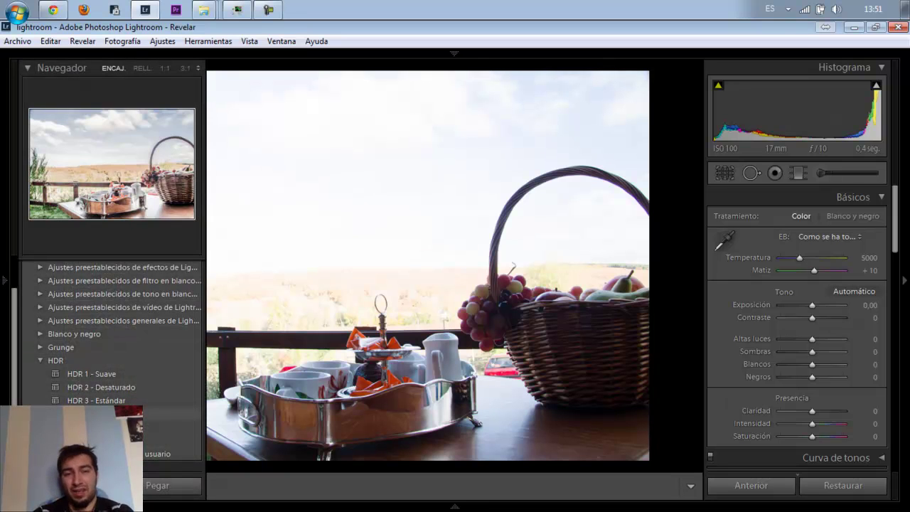
Apply the HDR preset and lower Exposición to -1,67, keeping Contraste at +33
left_click(99, 414)
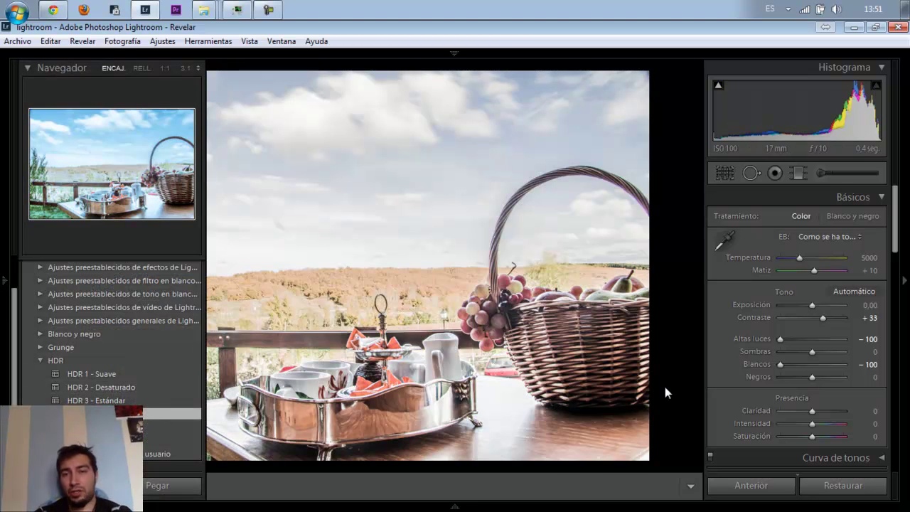
left_click_drag(810, 305, 805, 308)
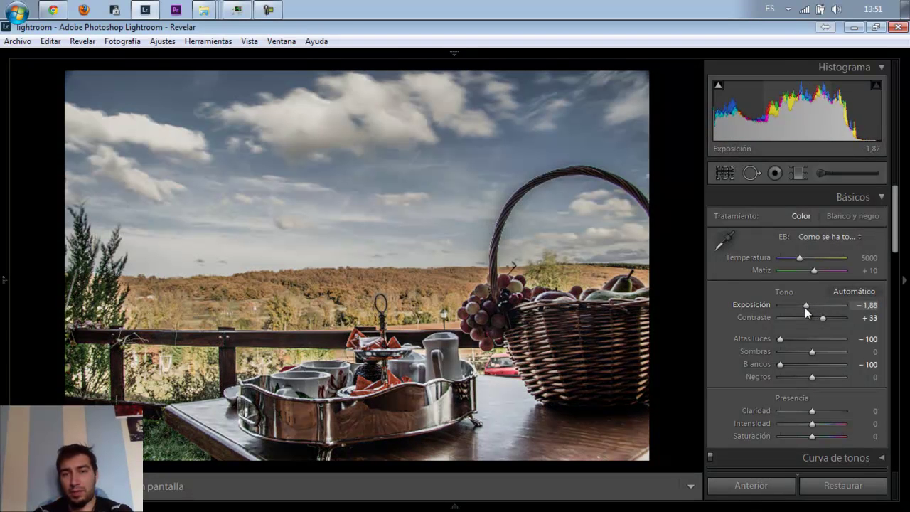
mouse_move(822, 318)
left_mouse_down()
mouse_move(839, 317)
mouse_move(785, 328)
left_mouse_up()
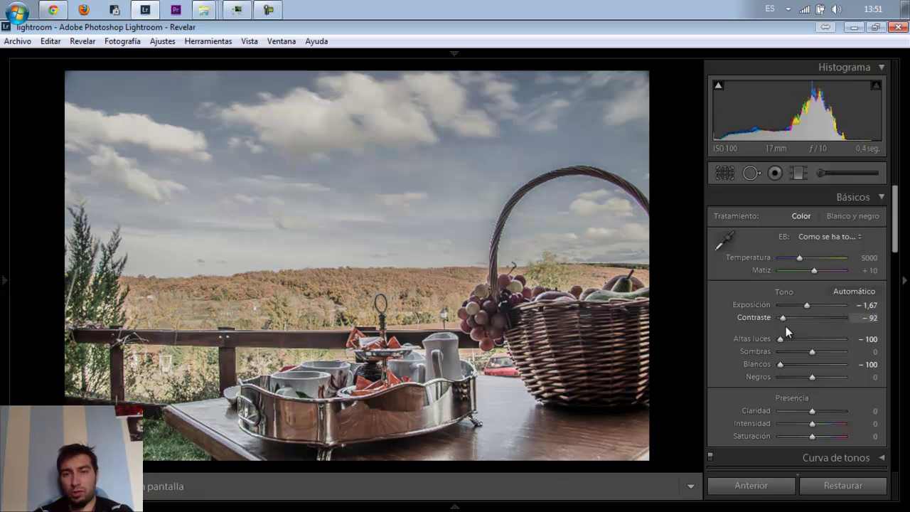
key("ctrl+z")
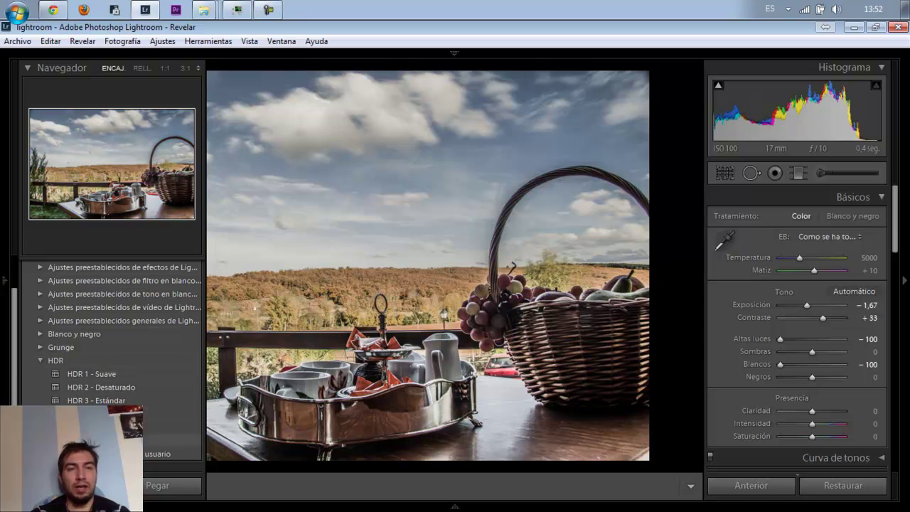
Try Grunge 2 - Cálido, then settle on Grunge 3 - Paisaje and hide the left panel
left_click(39, 346)
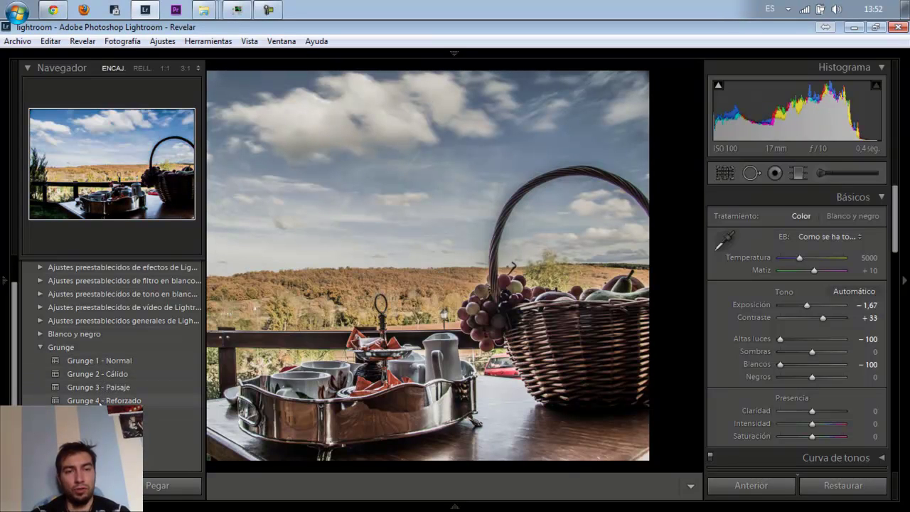
left_click(100, 377)
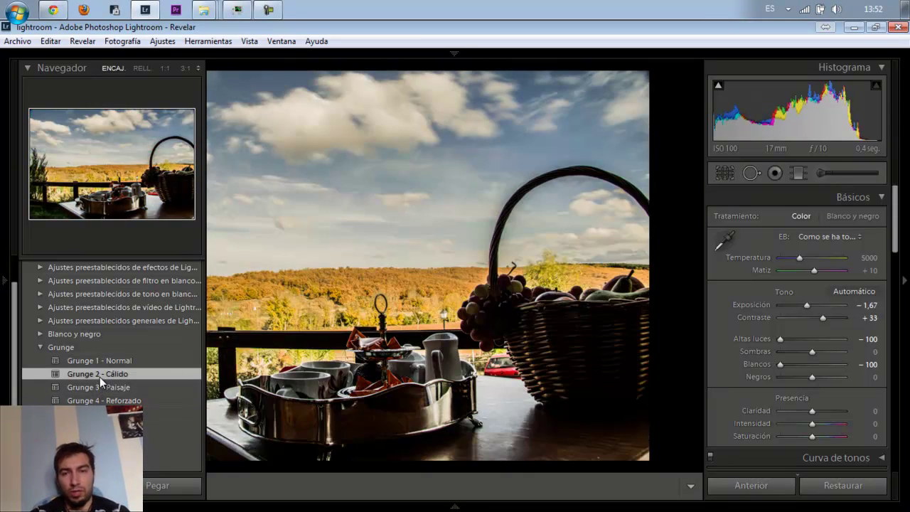
left_click(100, 388)
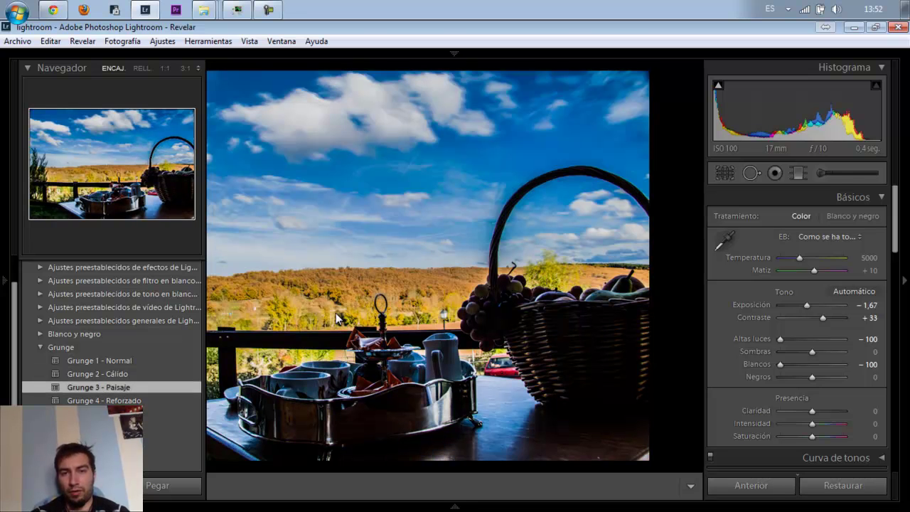
key("F7")
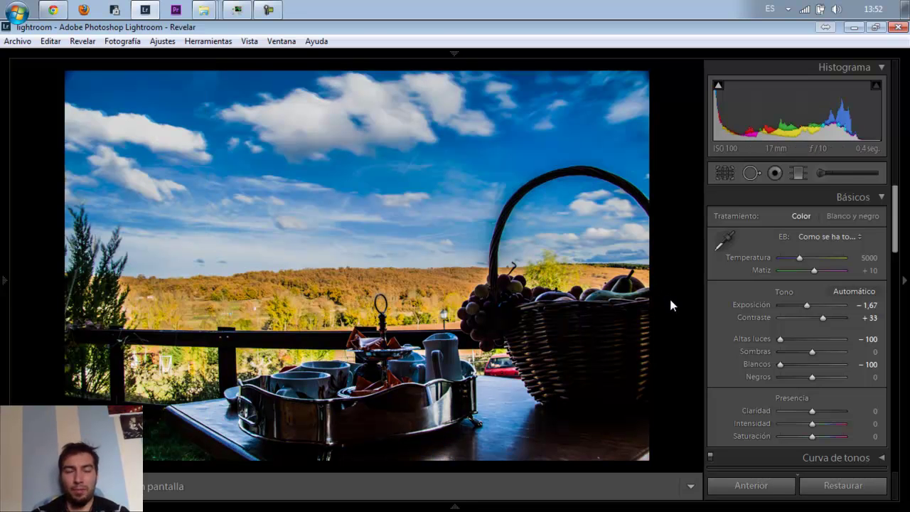